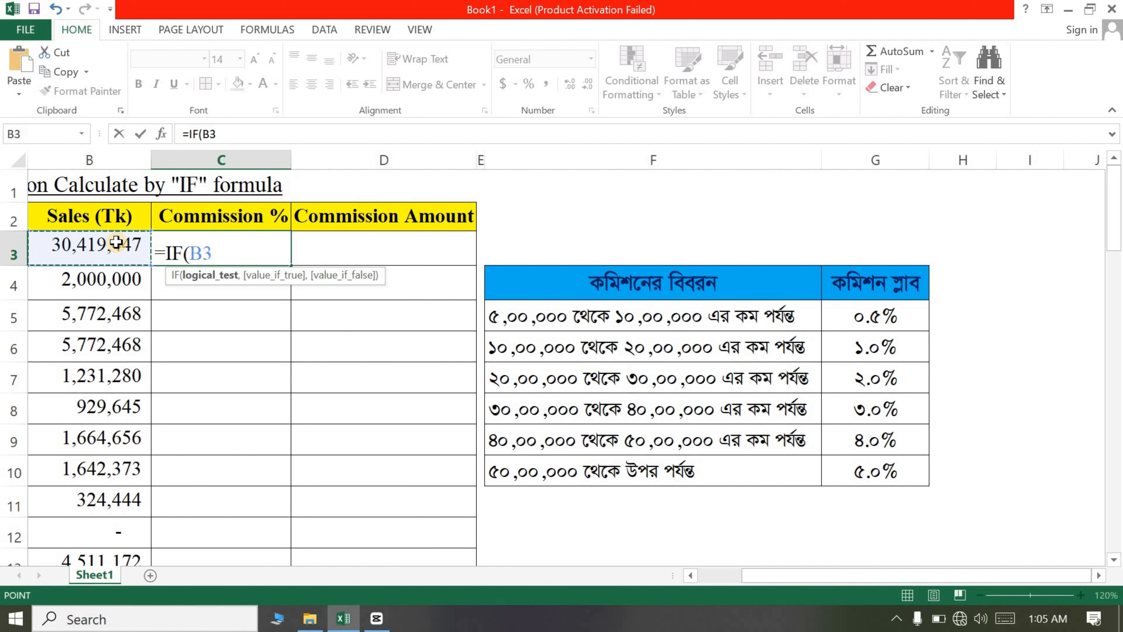
Step: In C3, write the first IF test so sales in B3 of at least 5000000 return 5%
text(>=)
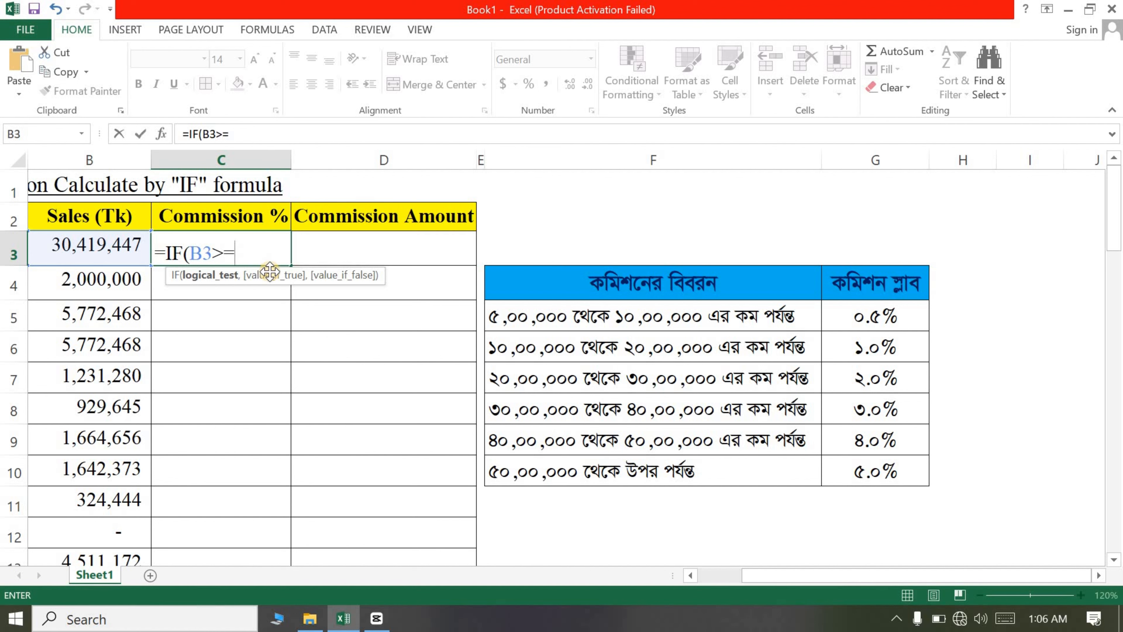
text(5000000)
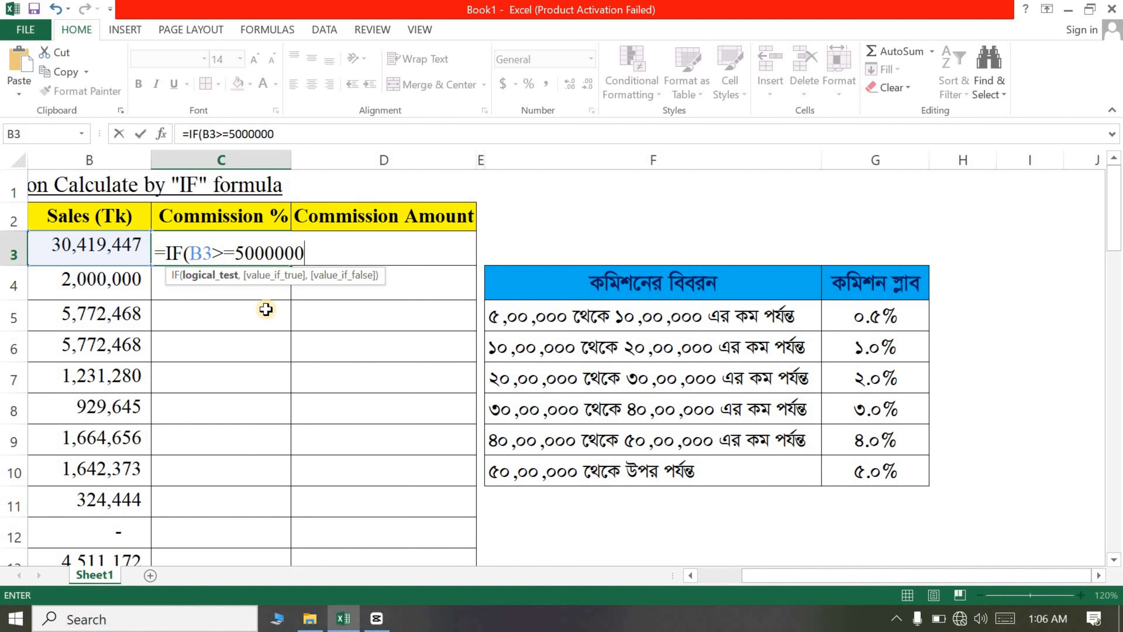
text(,)
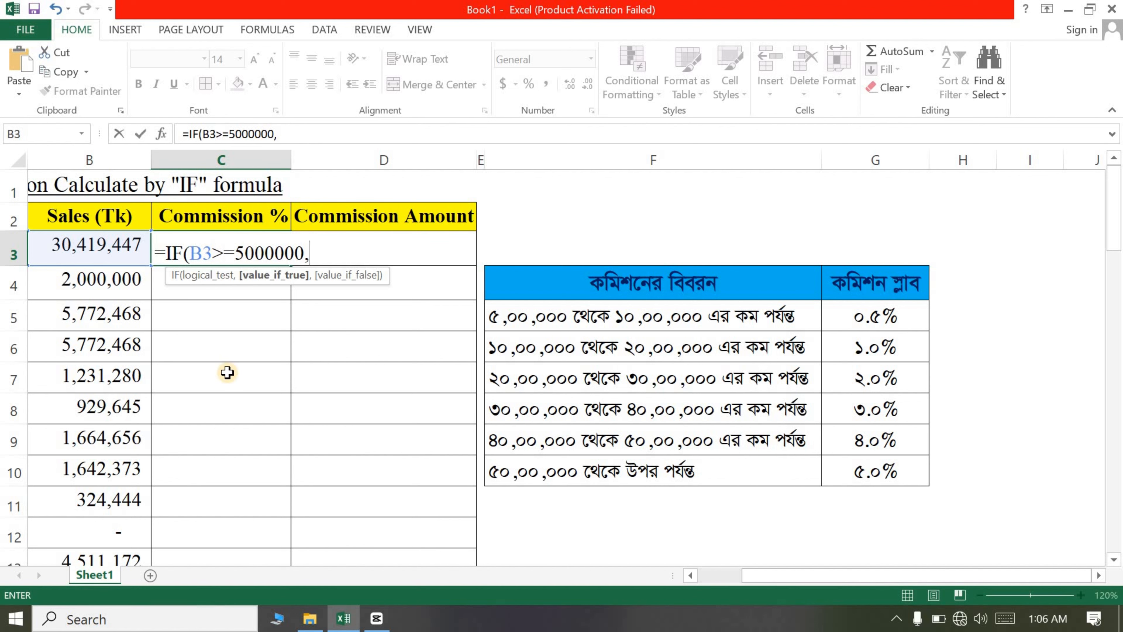
text(5%)
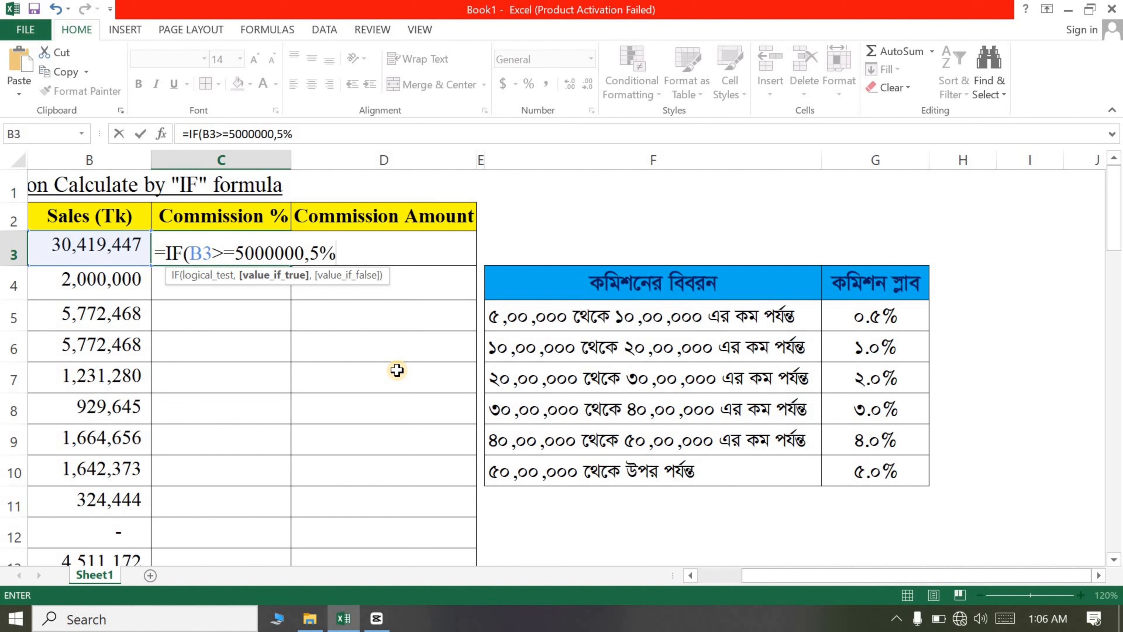
text(,if)
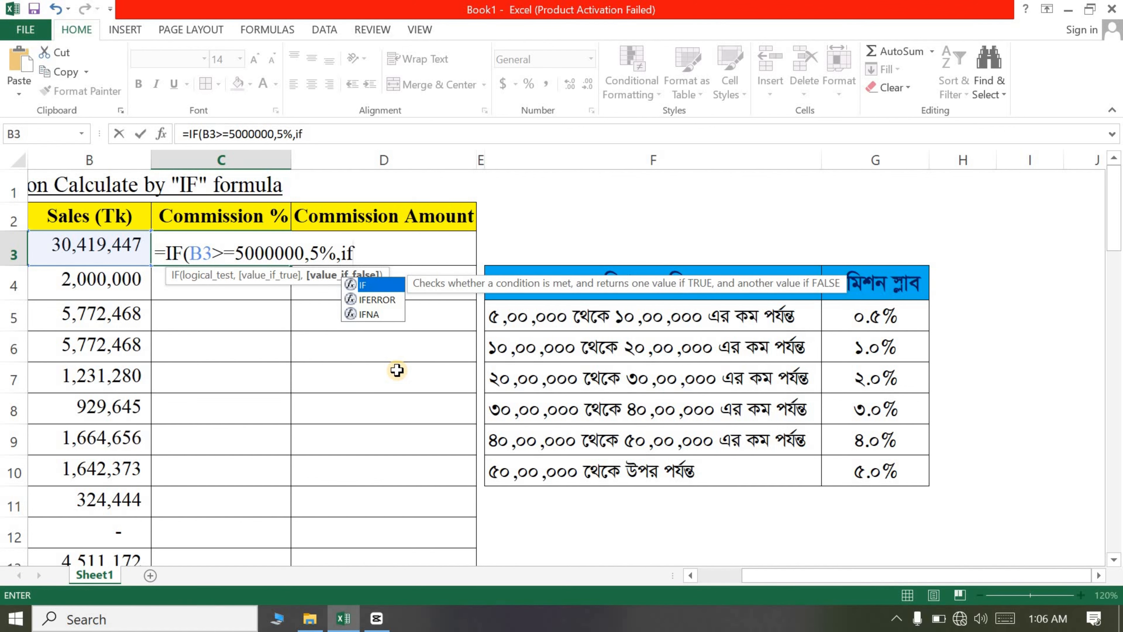
text(()
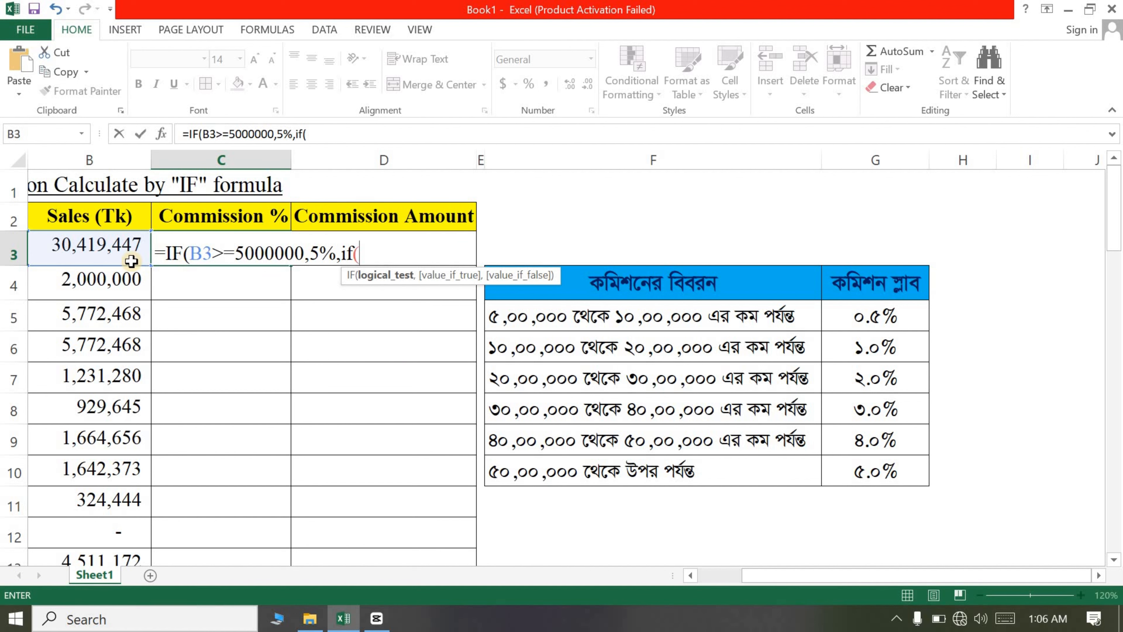
Step: Add a nested IF returning 4% when B3 is greater than or equal to 4000000
click(98, 246)
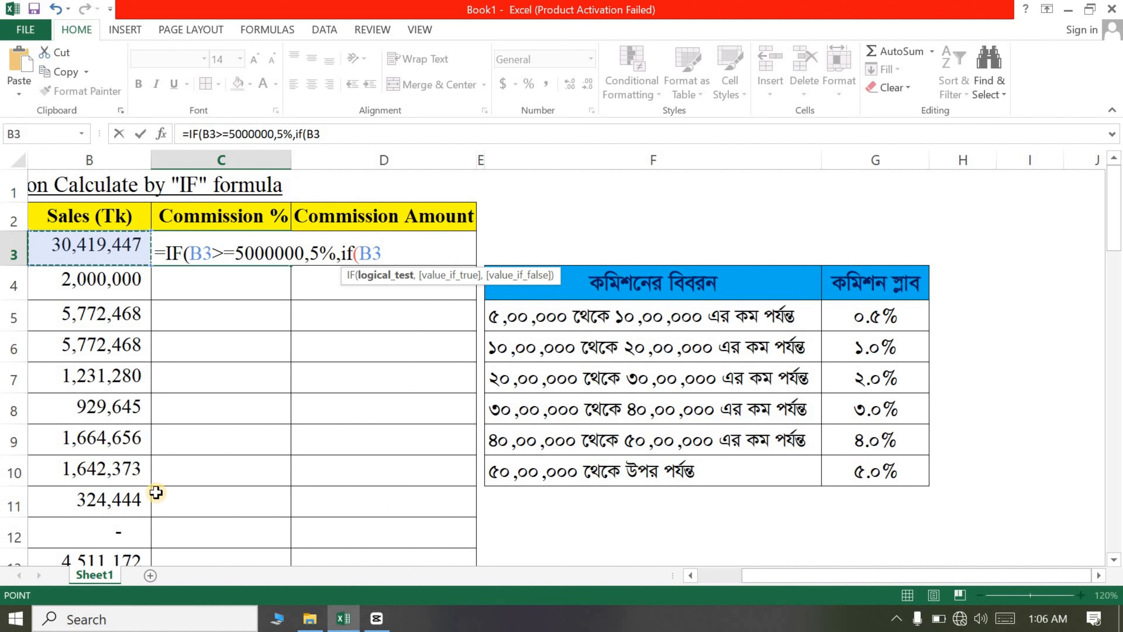
text(>=)
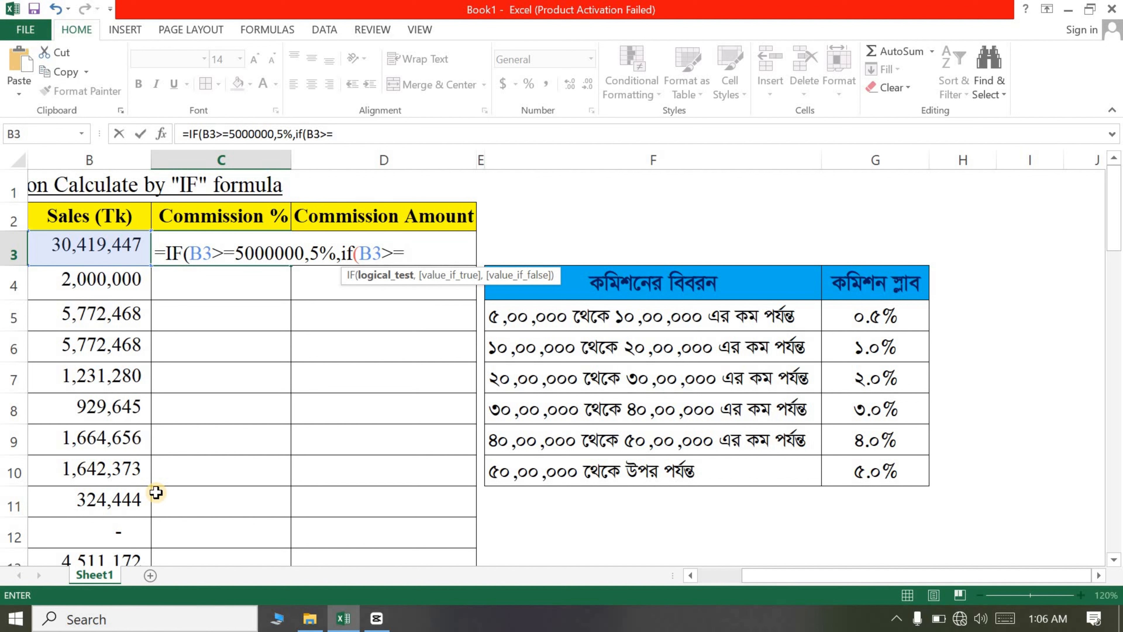
text(4000000)
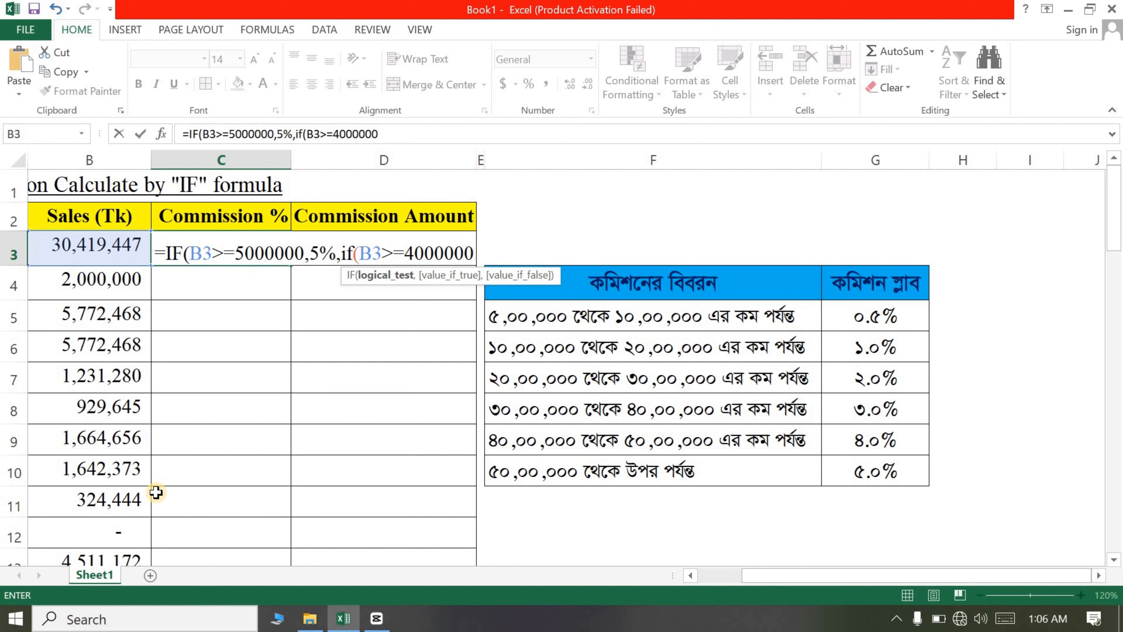
text(,)
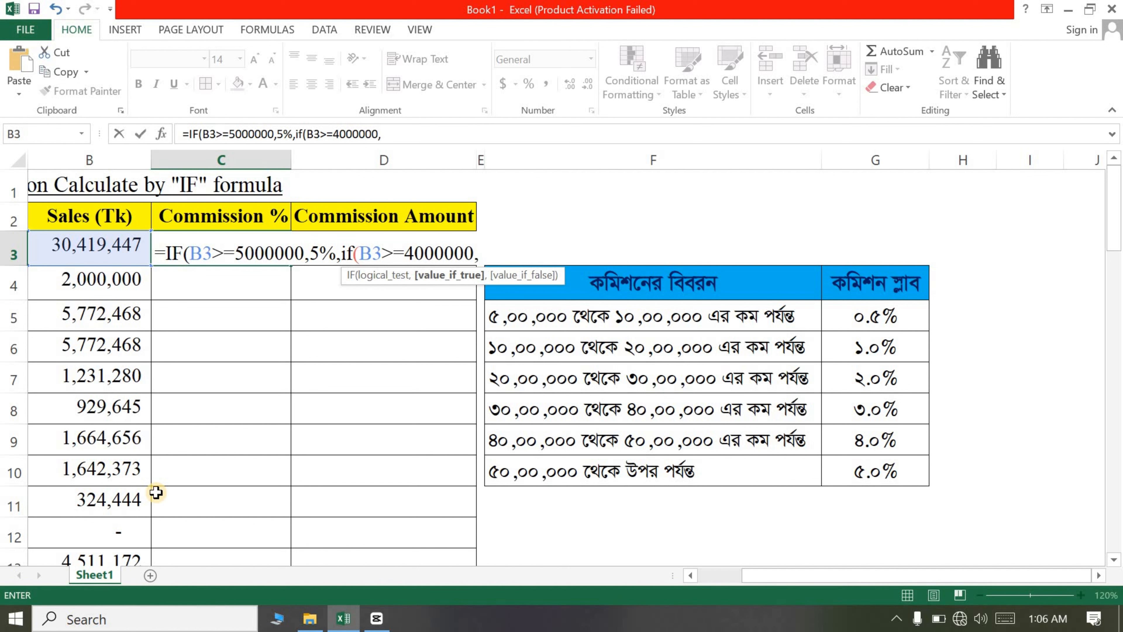
text(4%,)
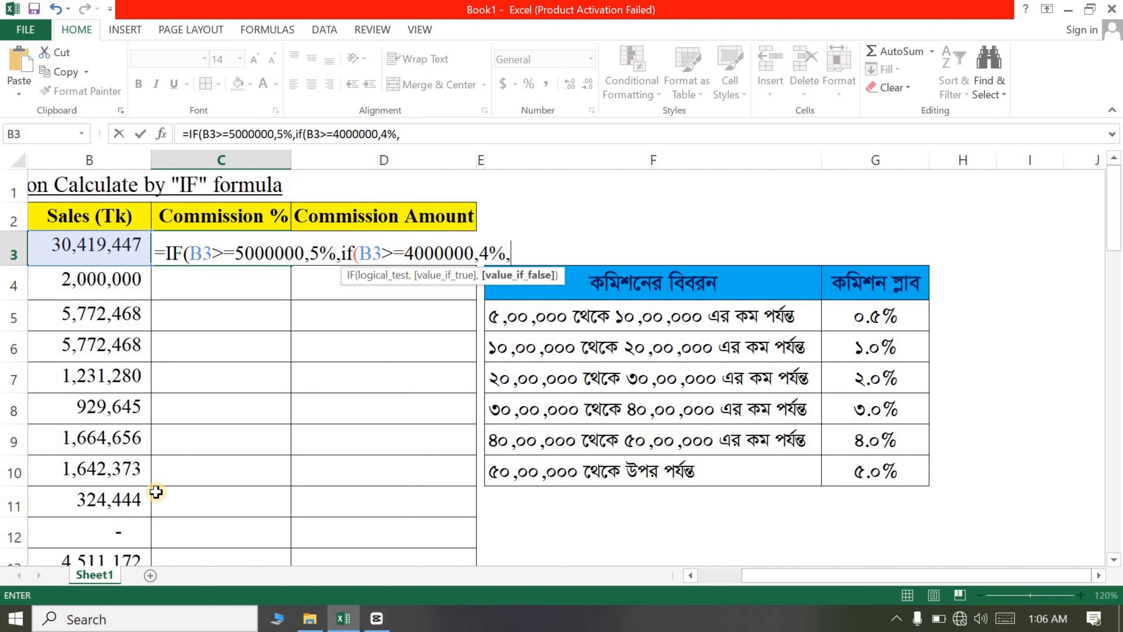
text(if)
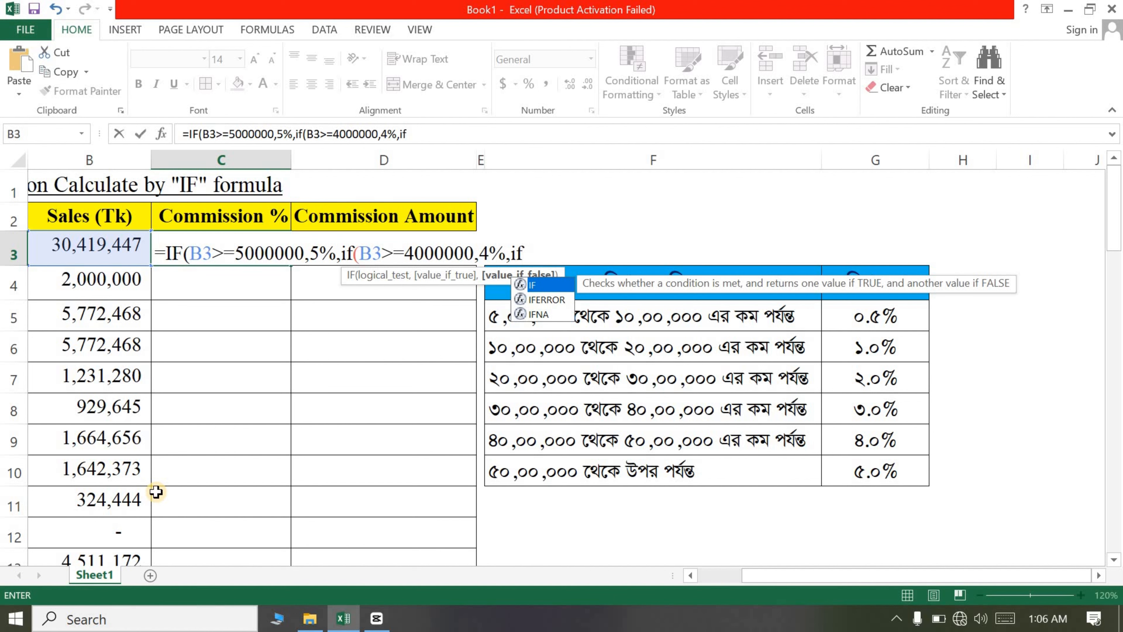
text(()
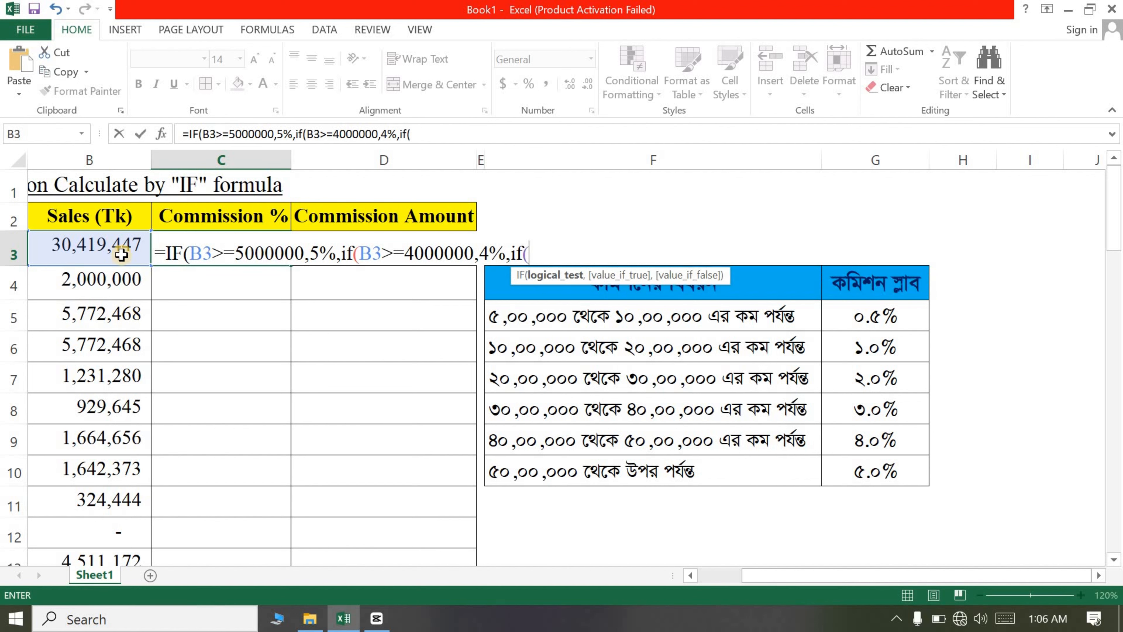
Step: Add a nested IF returning 3% when B3 is greater than or equal to 3000000
click(104, 244)
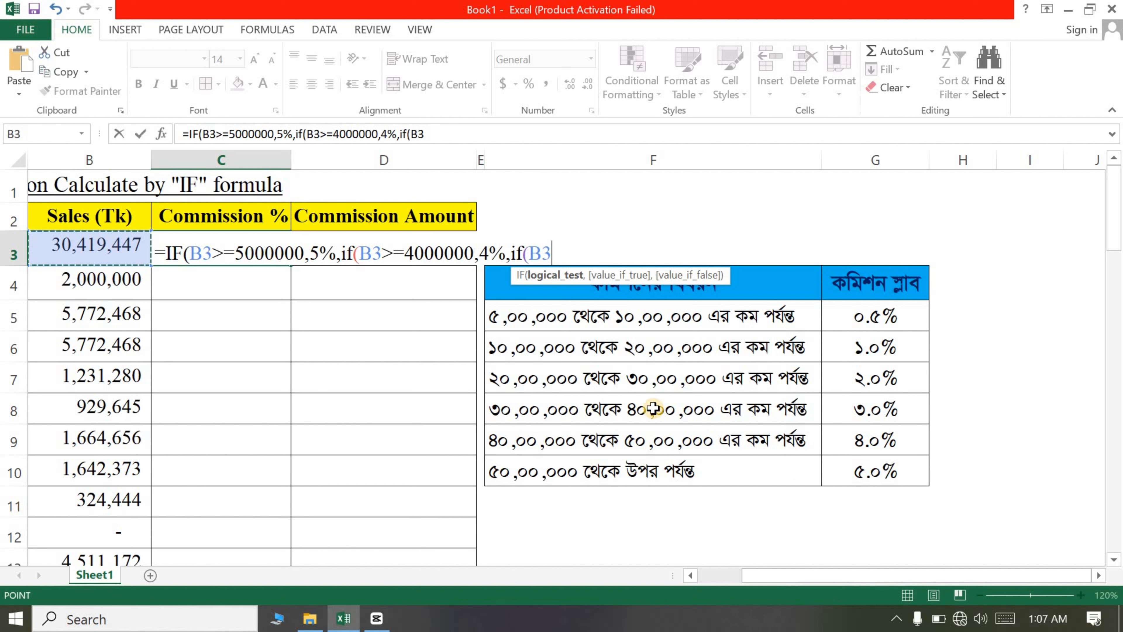
text(>)
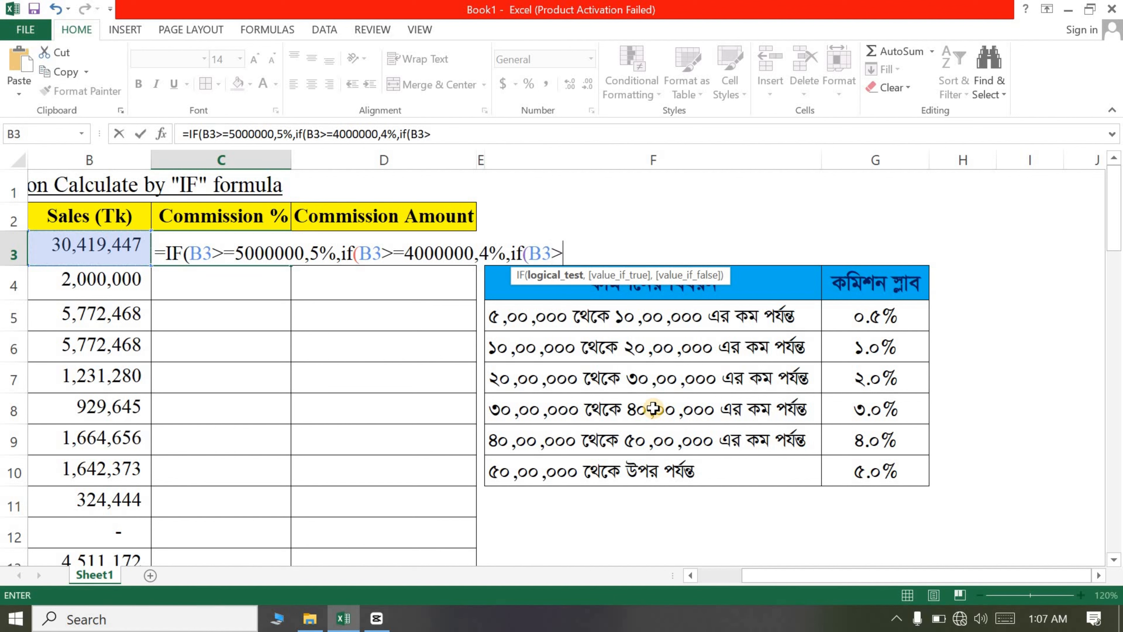
text(=3000000)
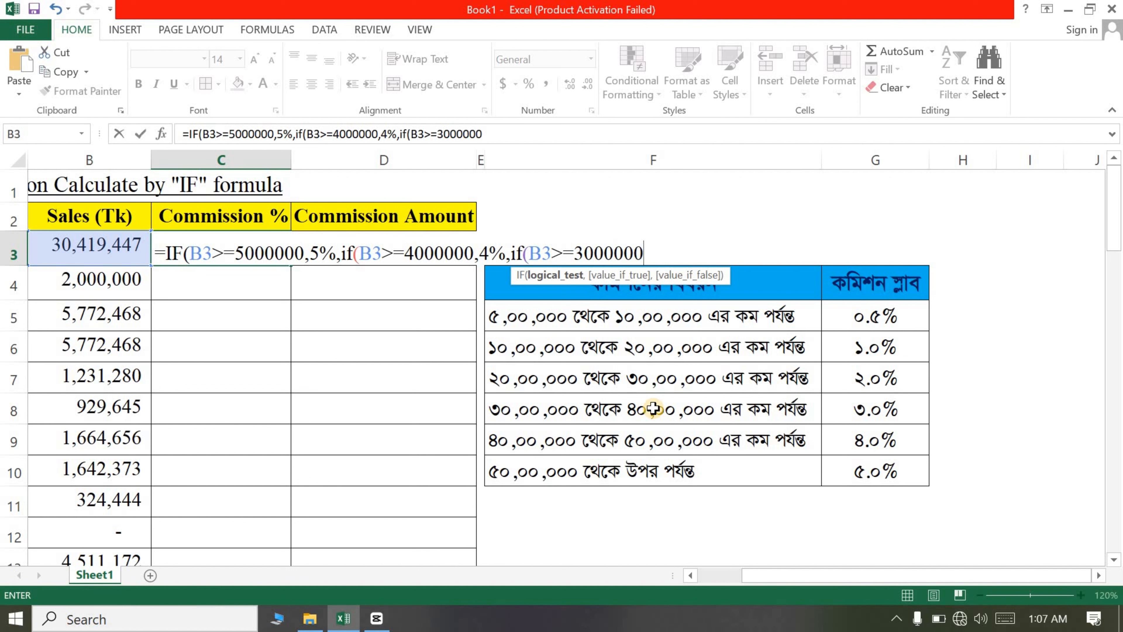
text(,)
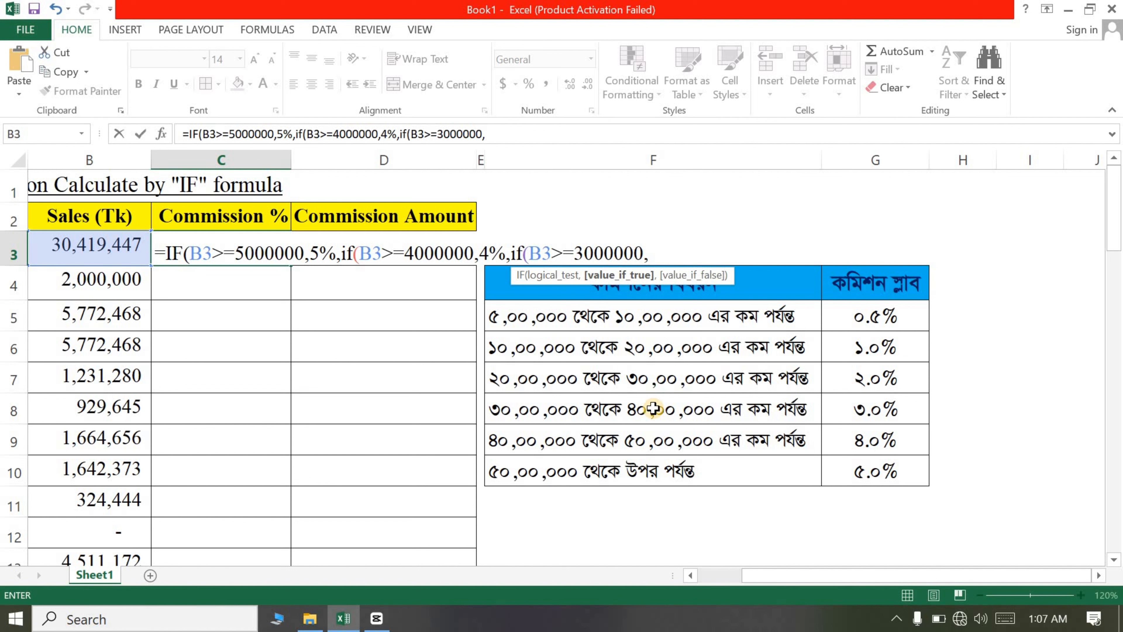
text(3%,)
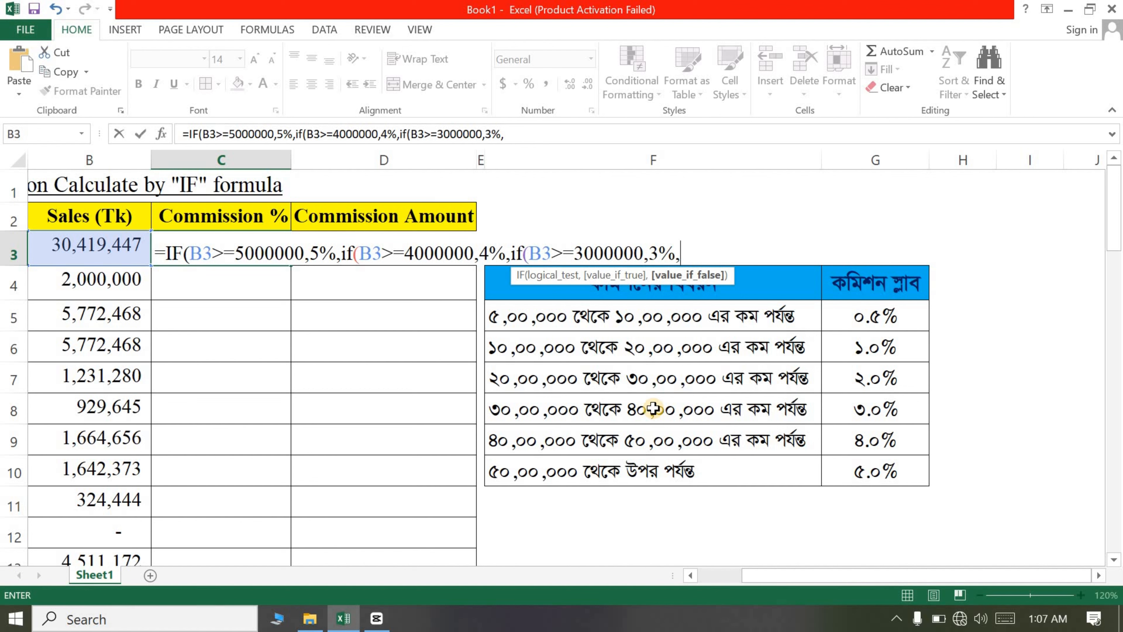
text(if)
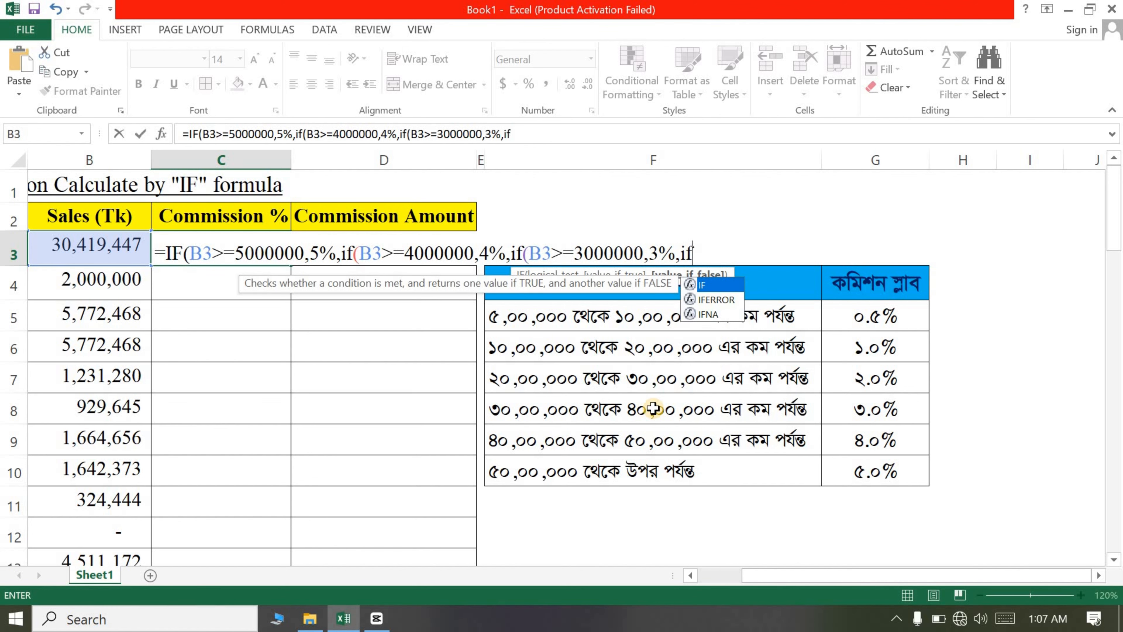
text(()
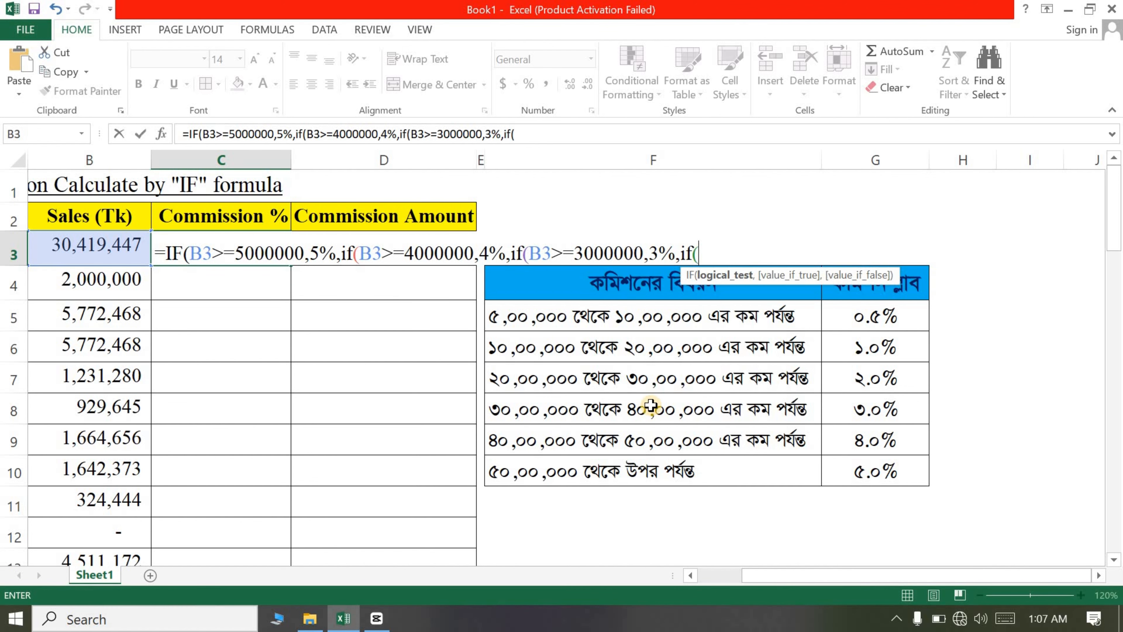
Step: Add a nested IF returning 2% when B3 is greater than or equal to 2000000
click(122, 245)
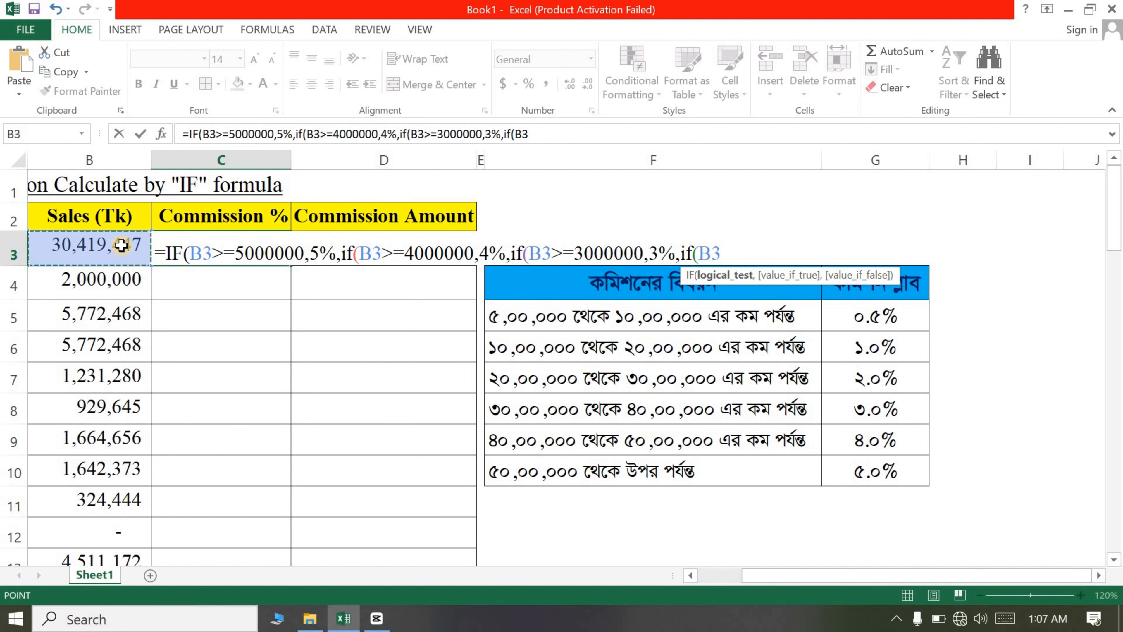
text(>=)
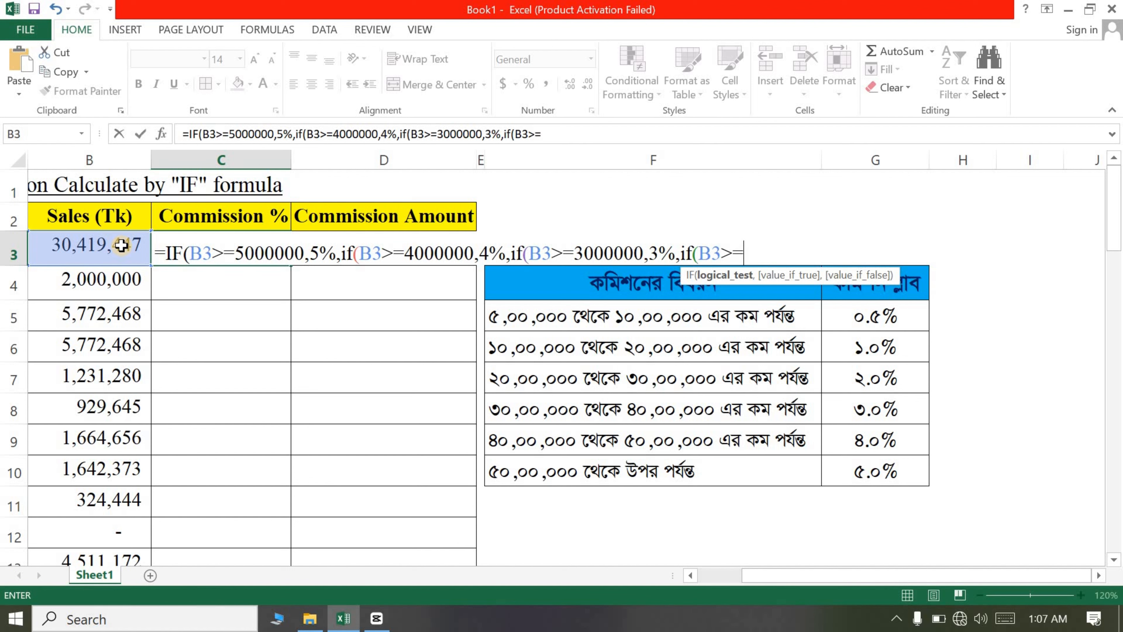
text(2000)
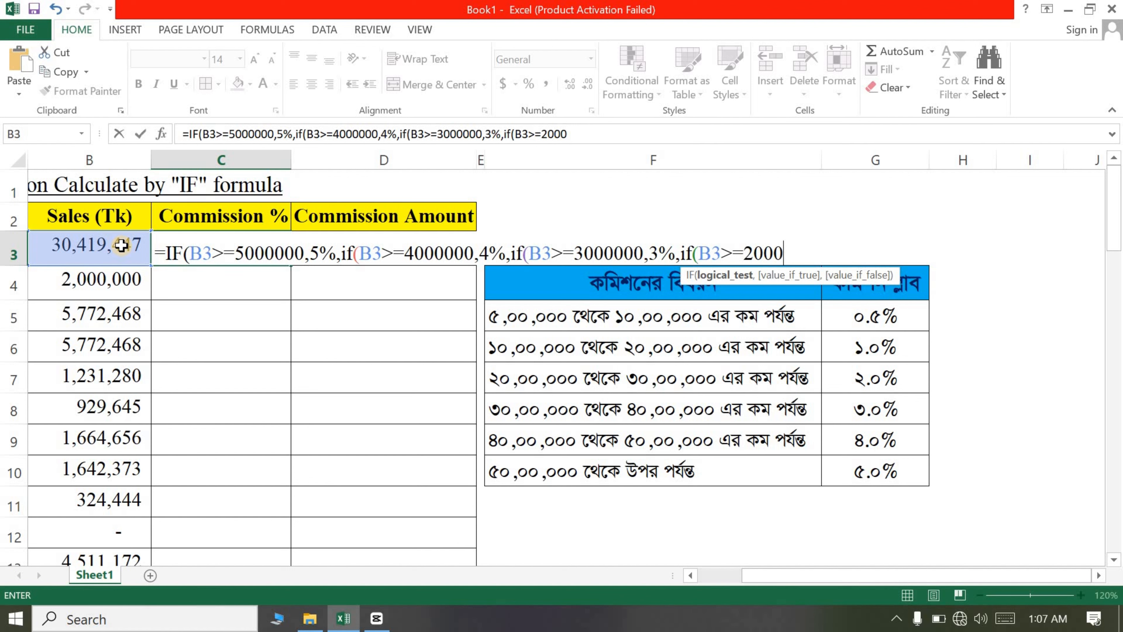
text(000,2%)
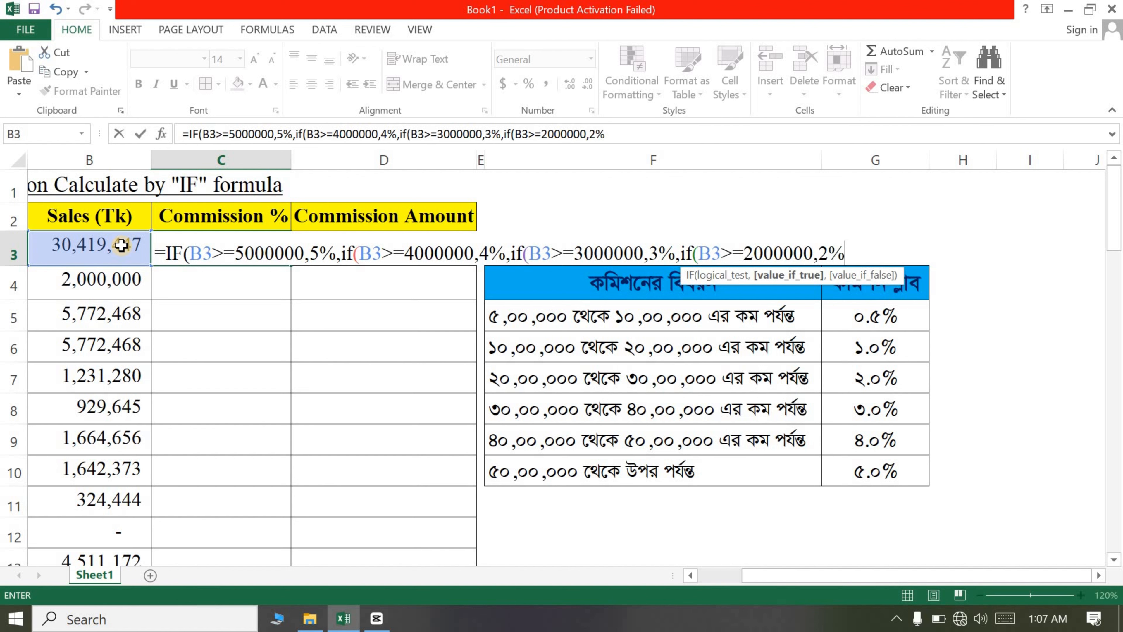
text(,)
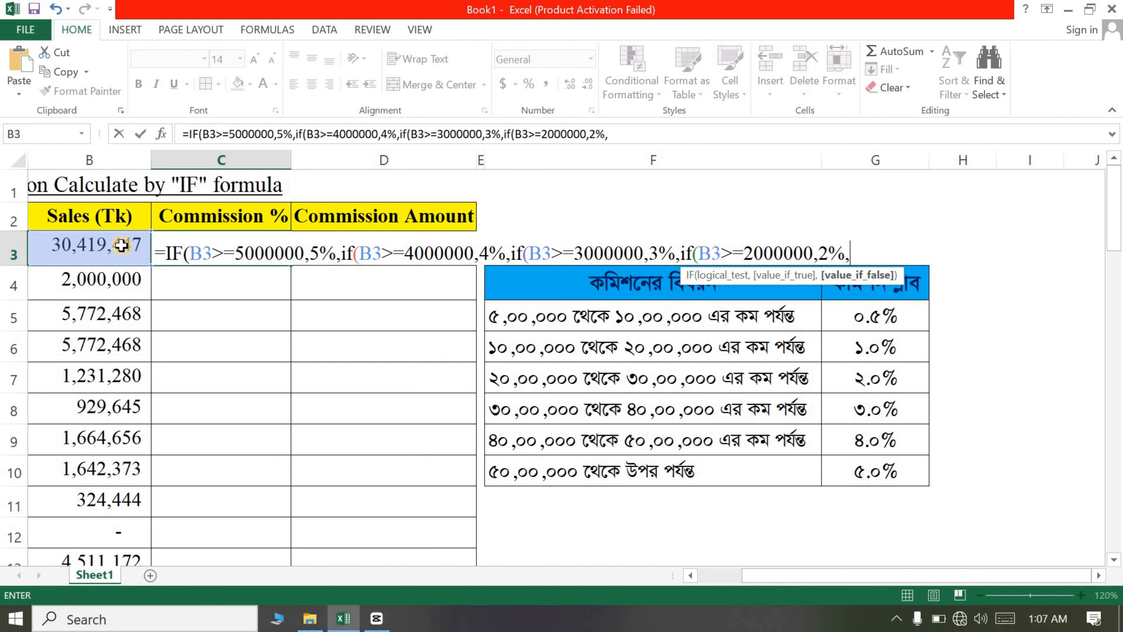
text(if)
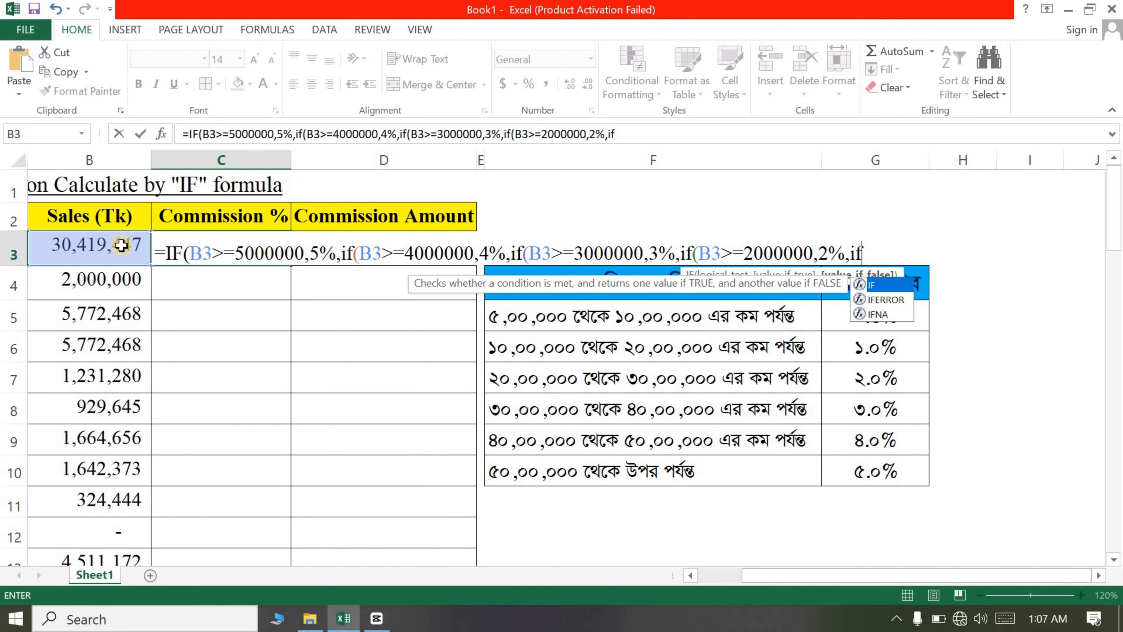
text(()
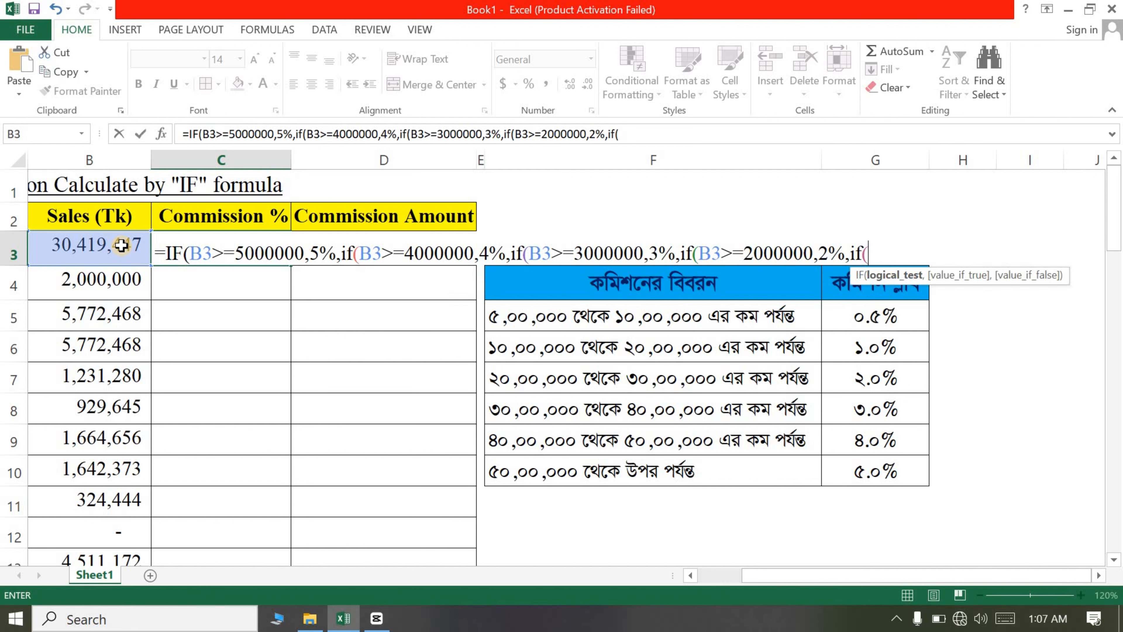
Step: Add a nested IF returning 1% when B3 is greater than or equal to 1000000
click(69, 243)
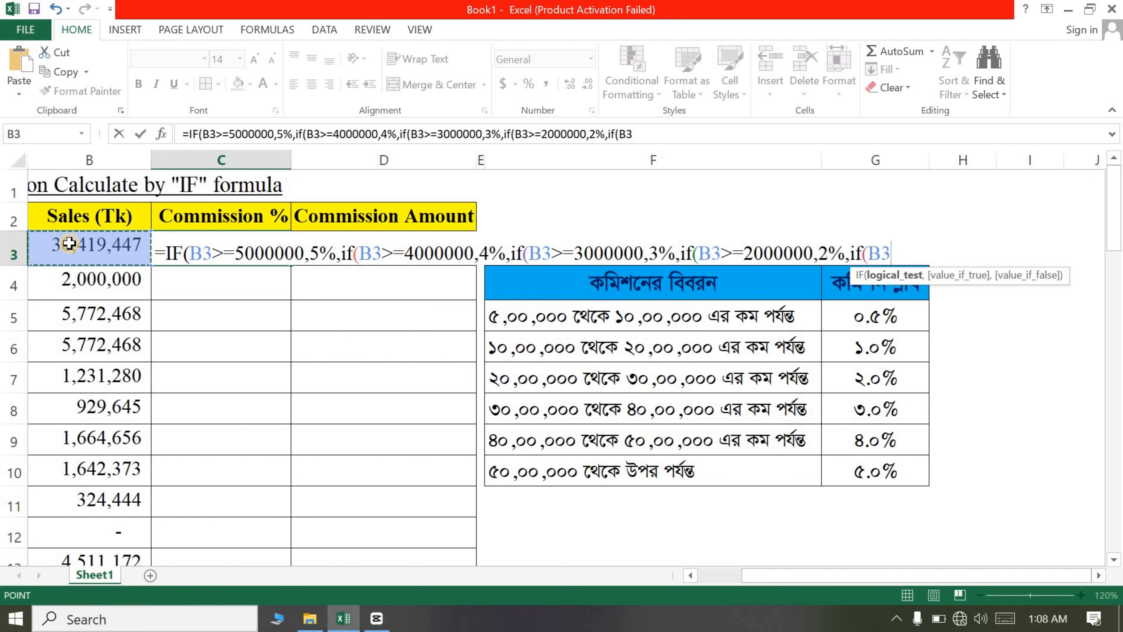
text(>)
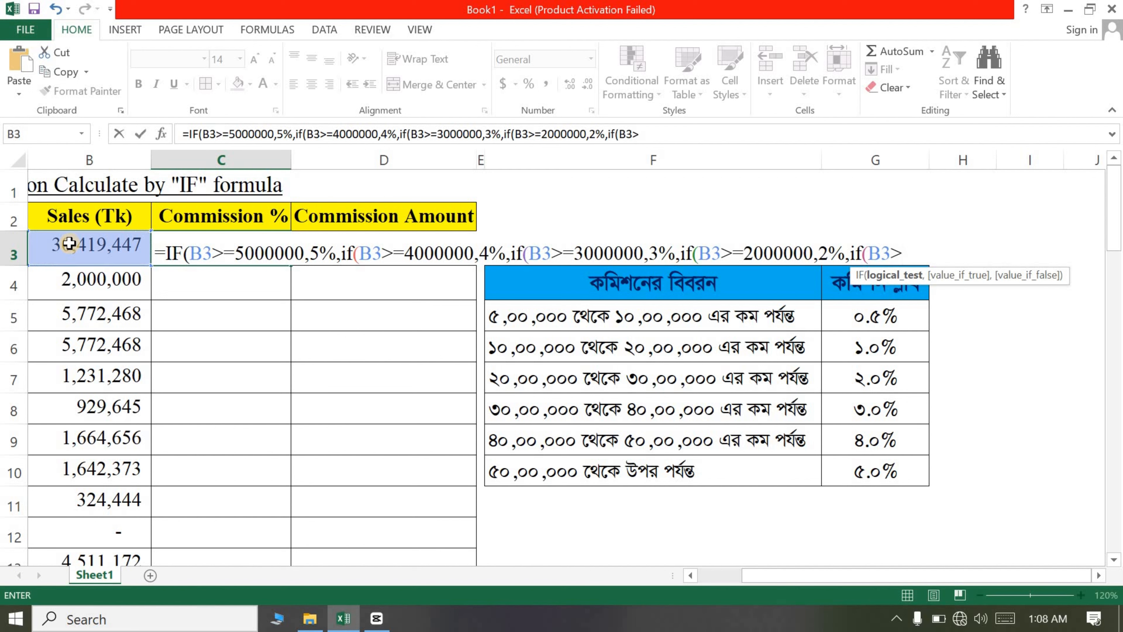
text(=1000000)
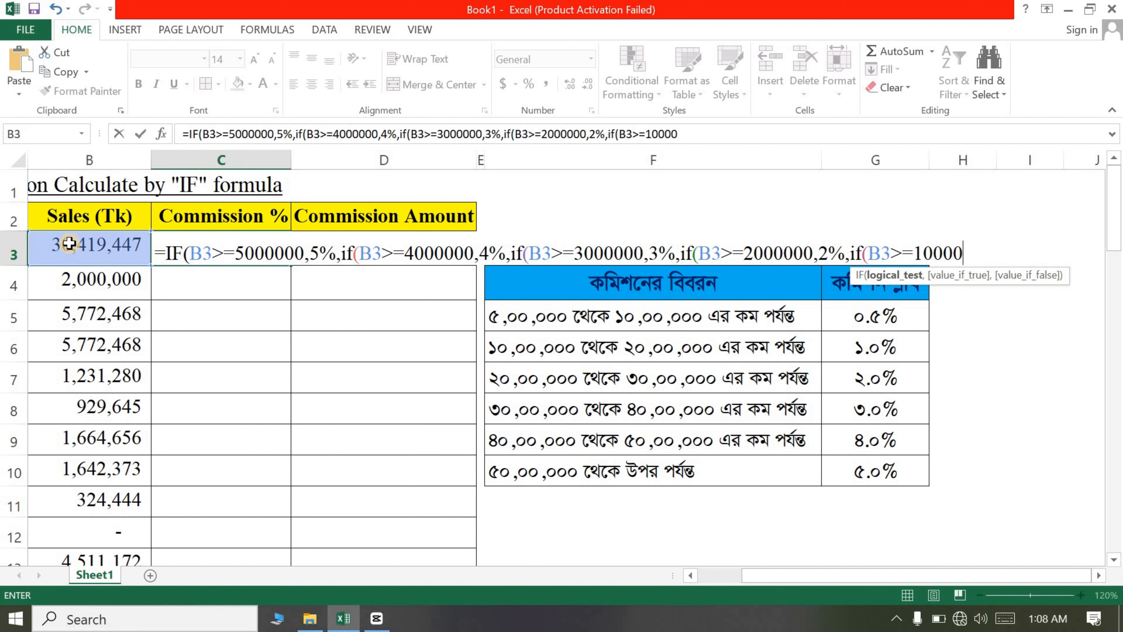
text(00,)
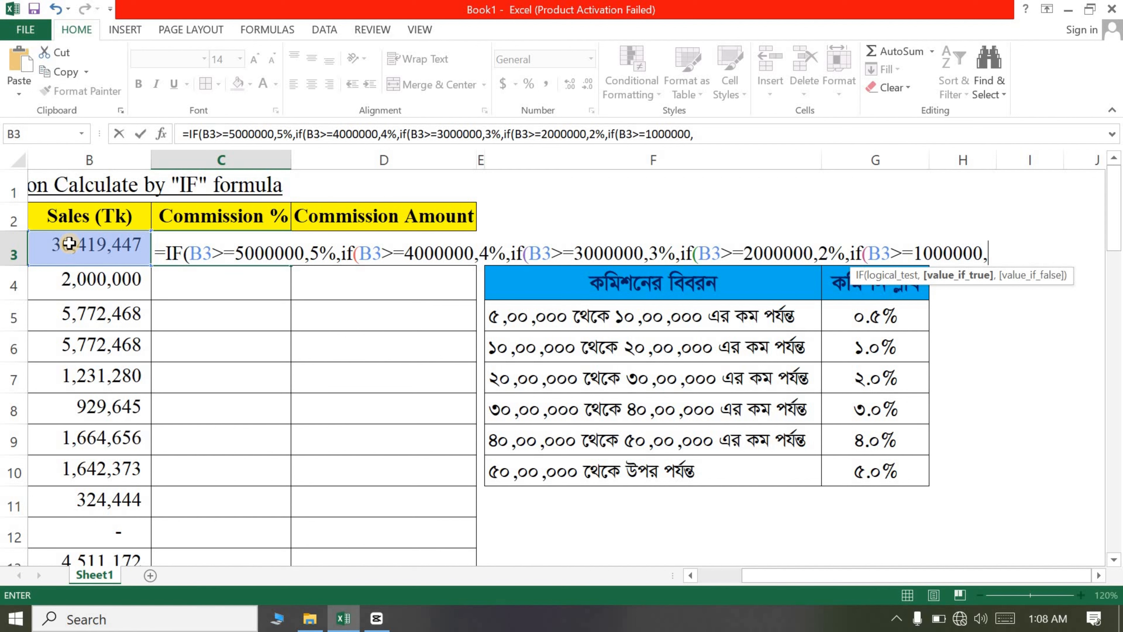
text(1%,IF()
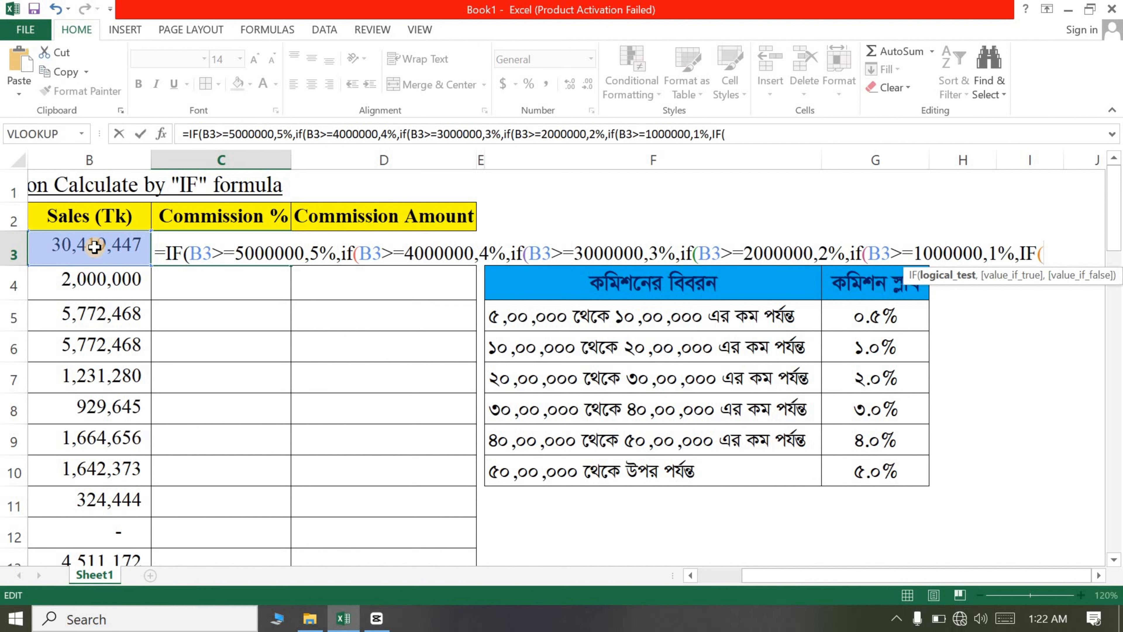
Step: Add a final nested IF returning .5% when B3 is greater than or equal to 500000
click(90, 246)
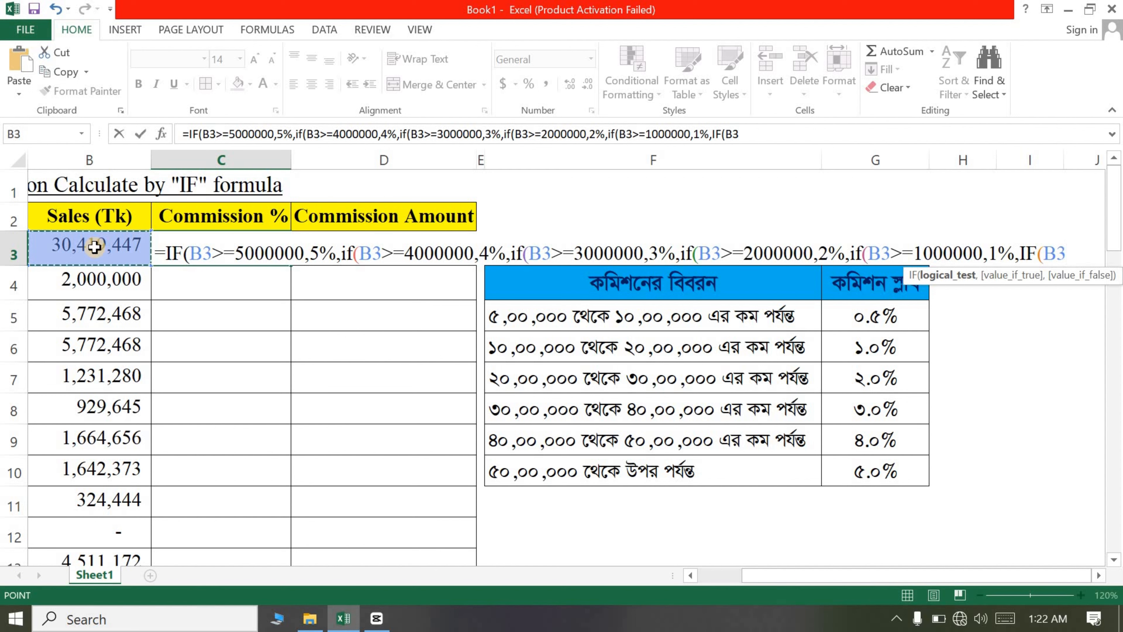
text(>)
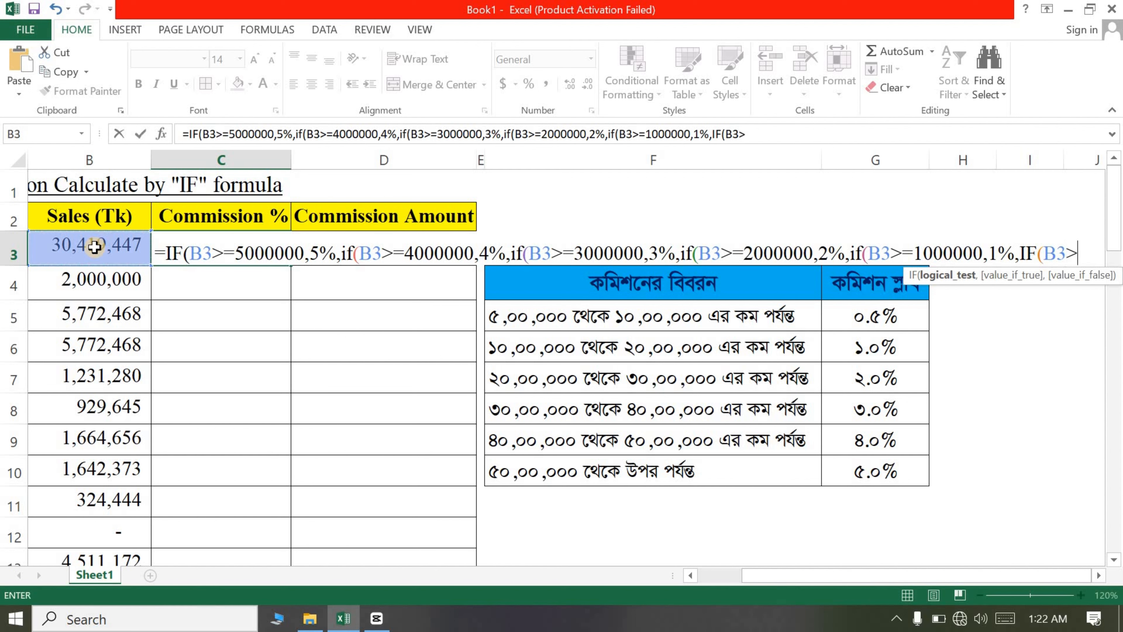
text(=5000)
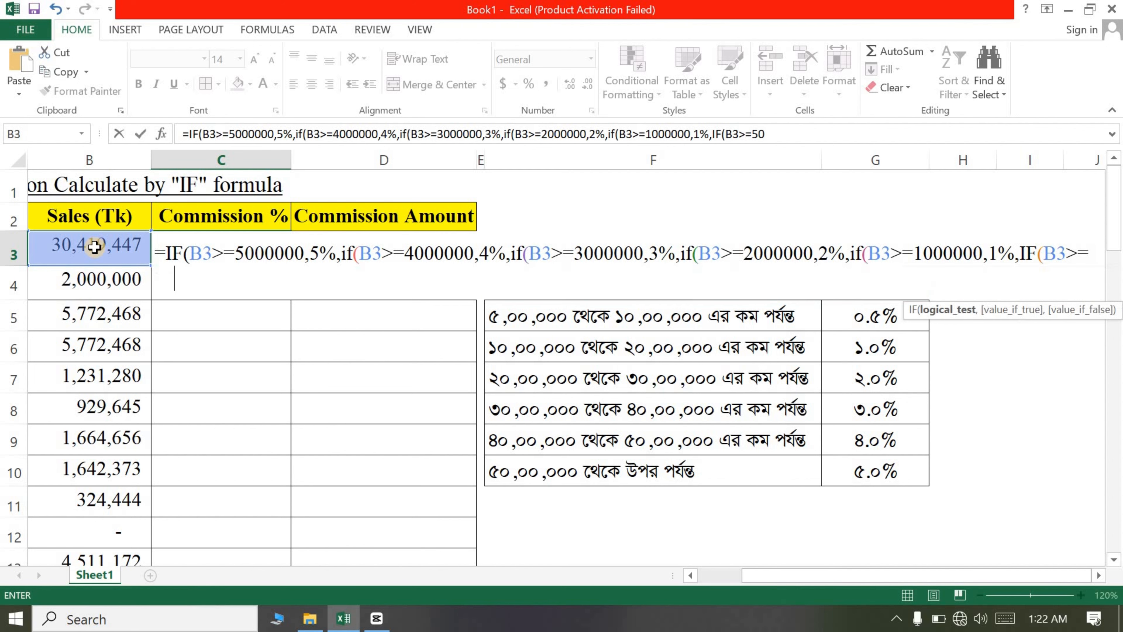
text(0)
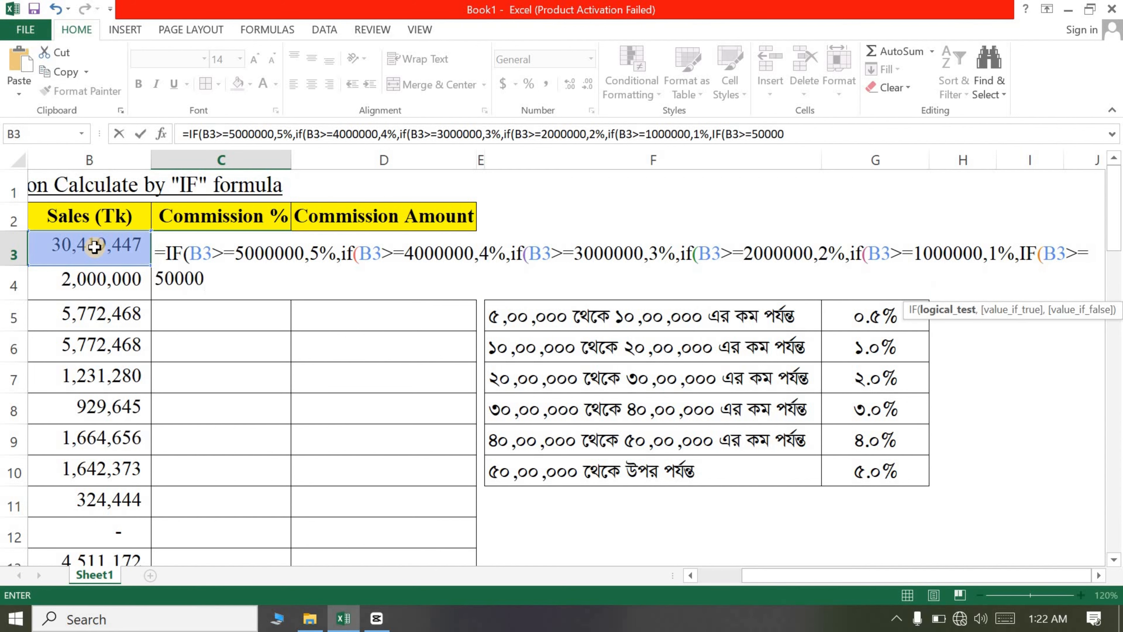
text(0)
text(,)
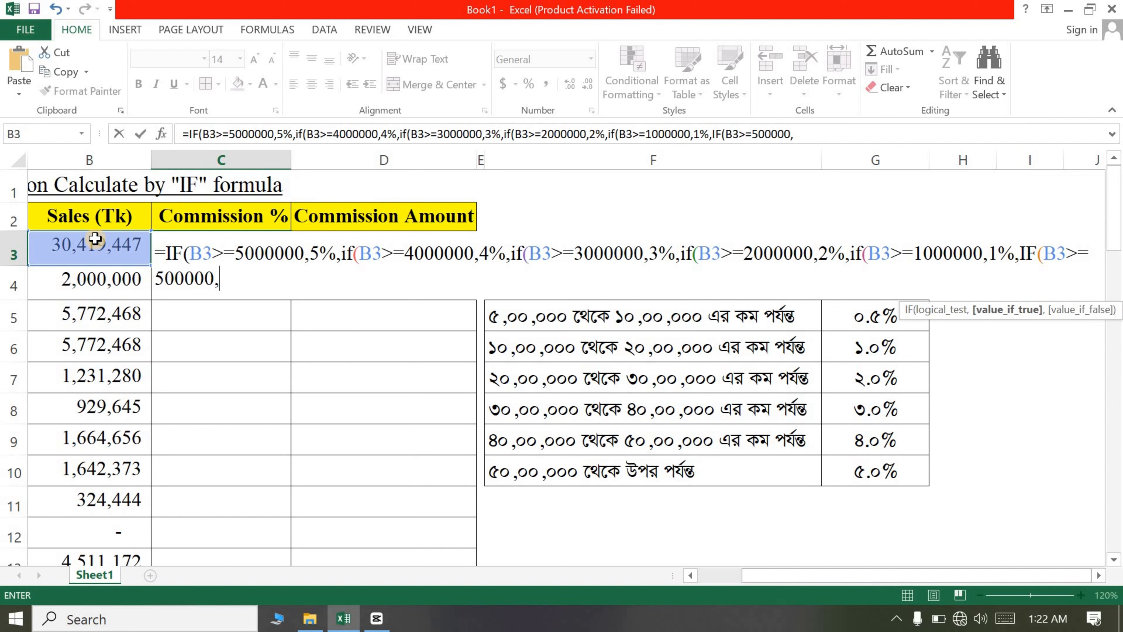
text(.5%,)
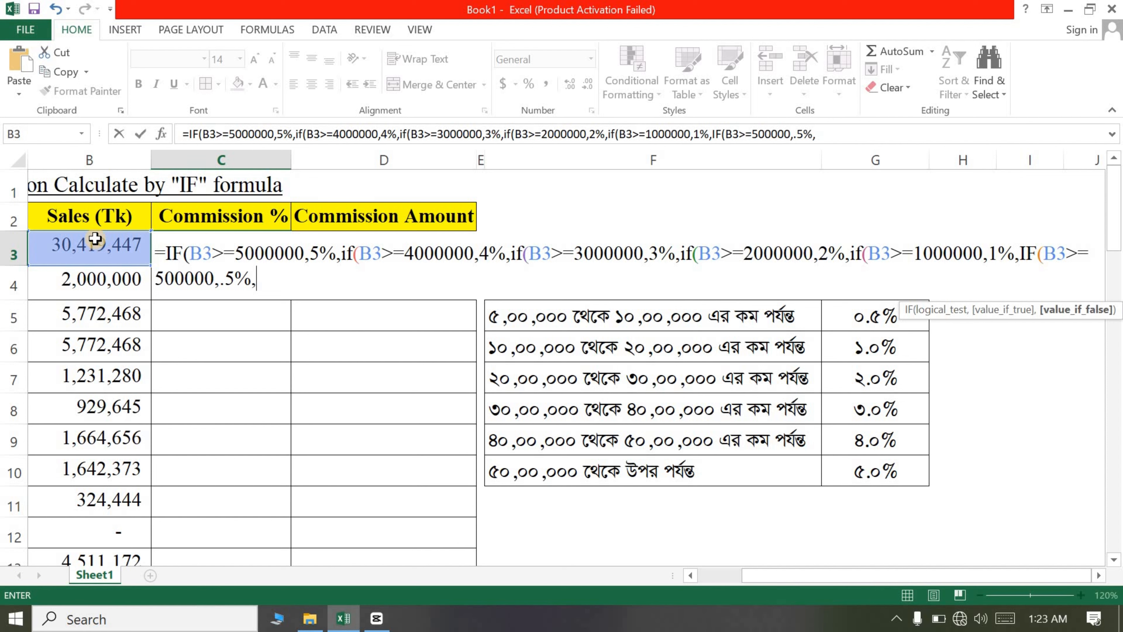
text(0)
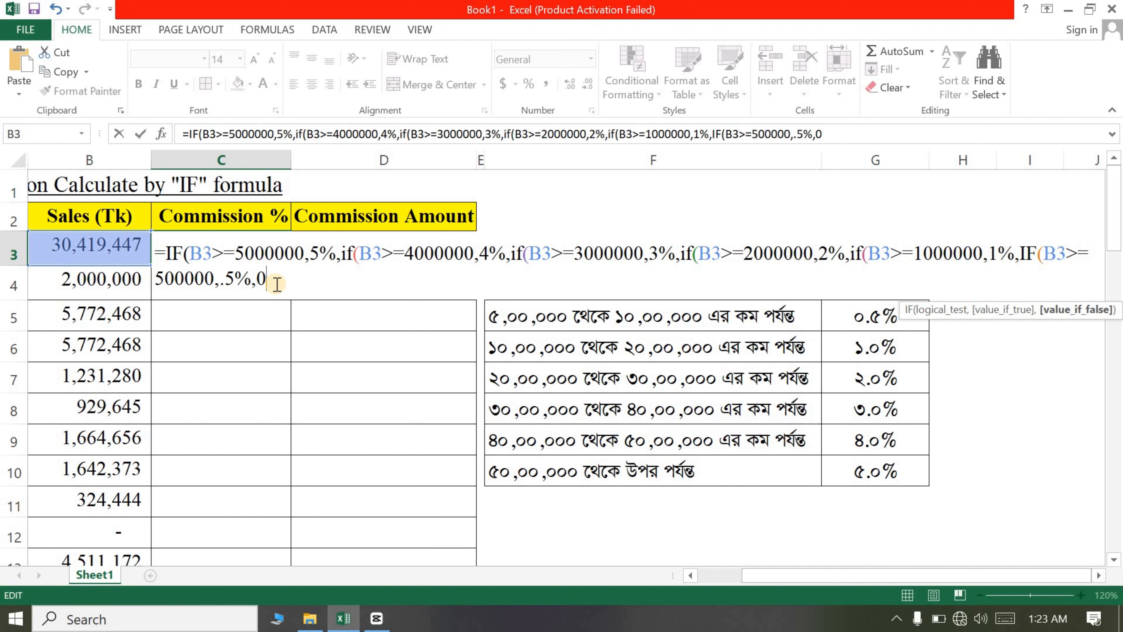
Step: Return 0 otherwise, close all the IF parentheses and enter the formula in C3
text()))
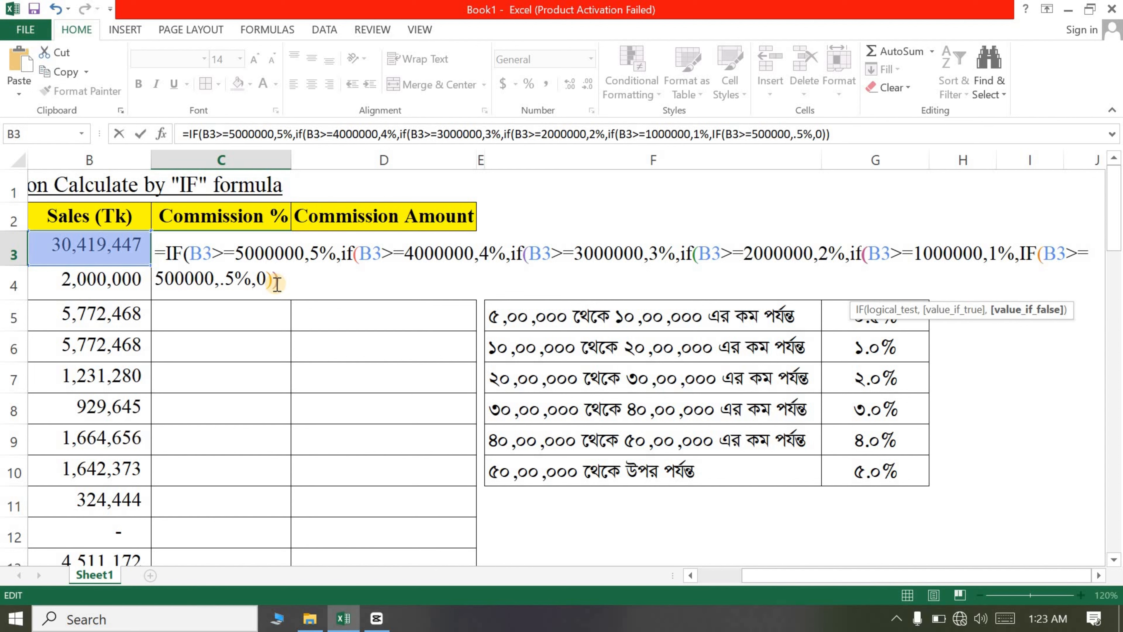
text()))))
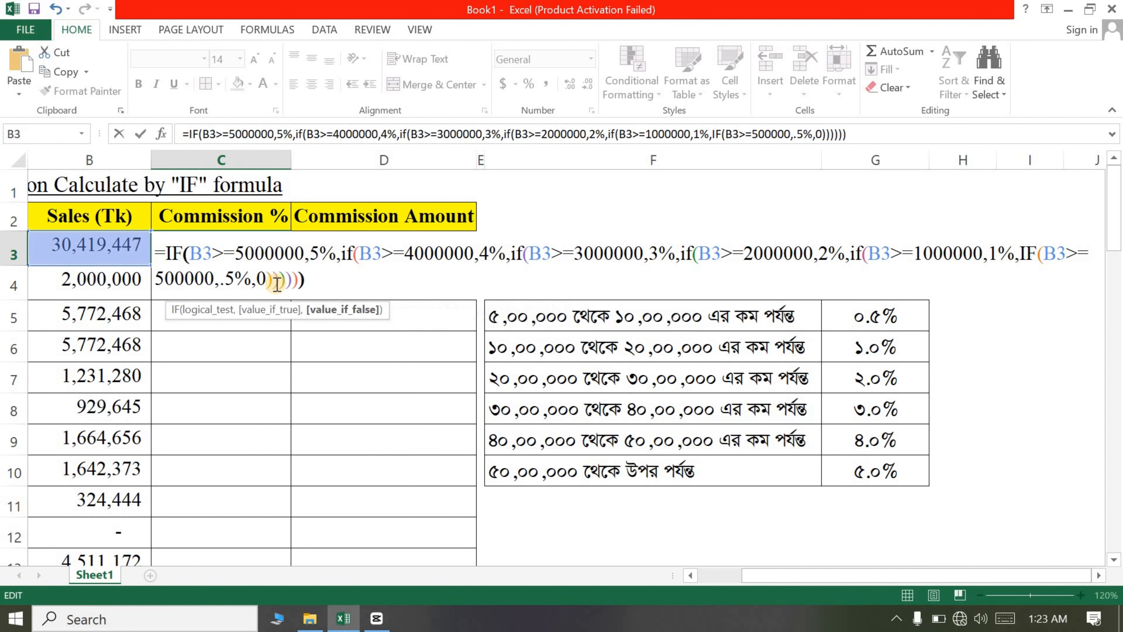
text())
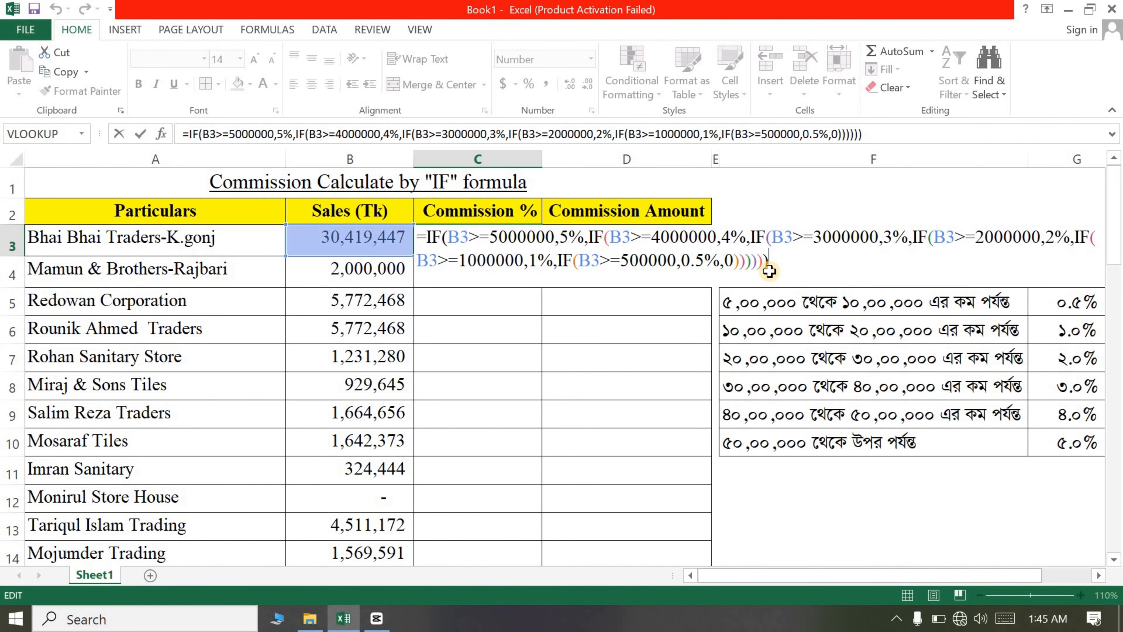
key(Return)
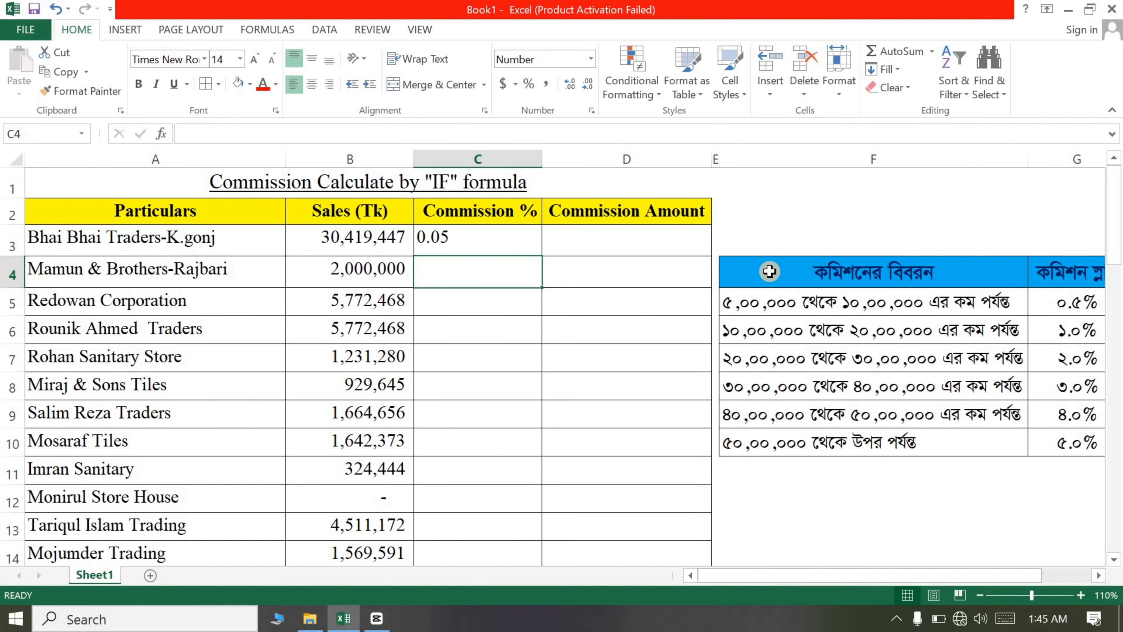
Step: Fill the commission percentage formula down column C and clear it from the Total row
click(505, 237)
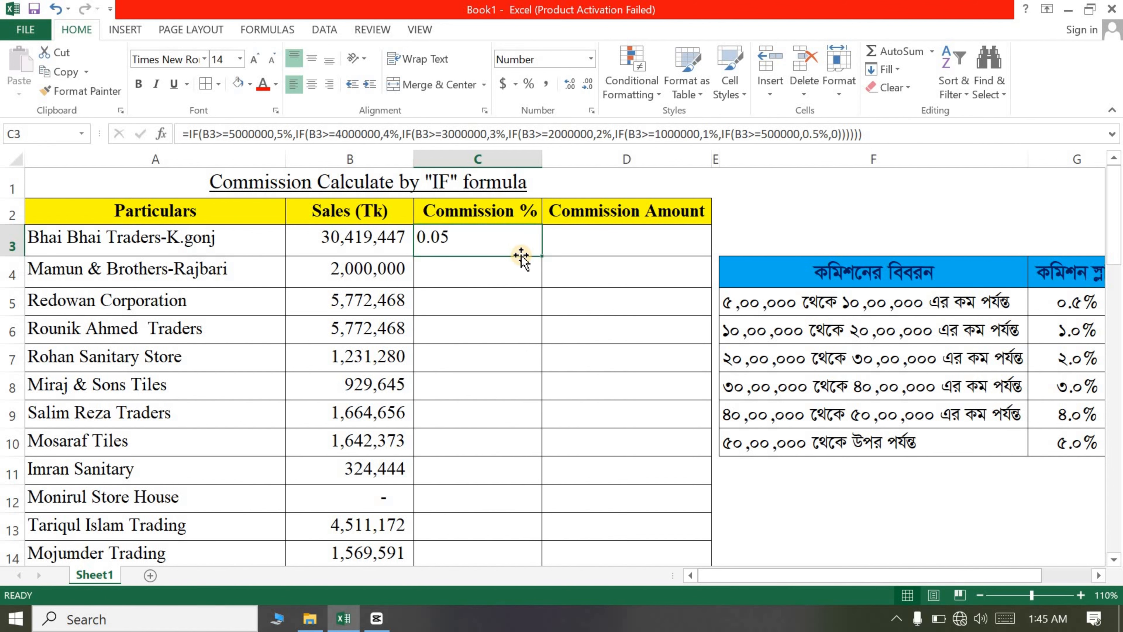
double_click(540, 255)
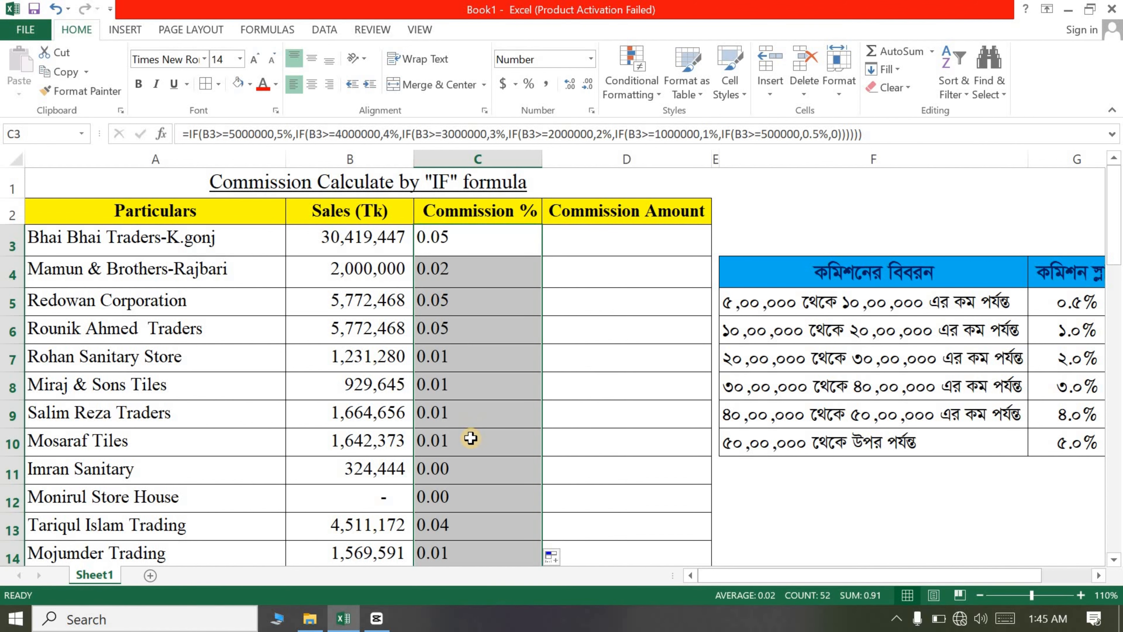
scroll(464, 439, down, 6)
scroll(473, 433, down, 12)
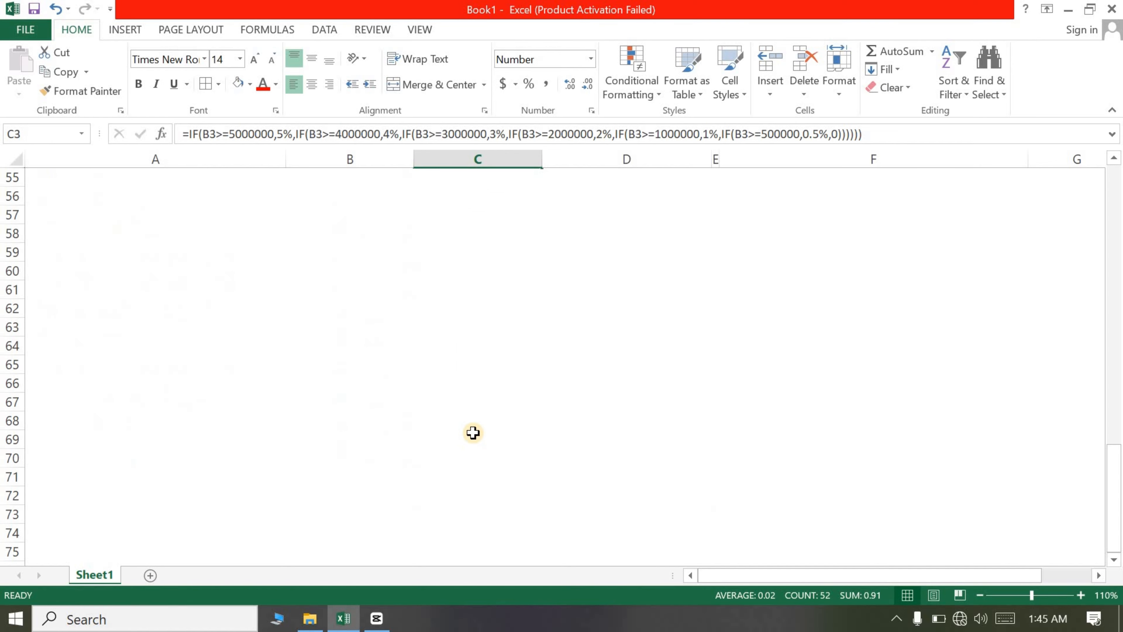
scroll(472, 431, up, 3)
click(455, 404)
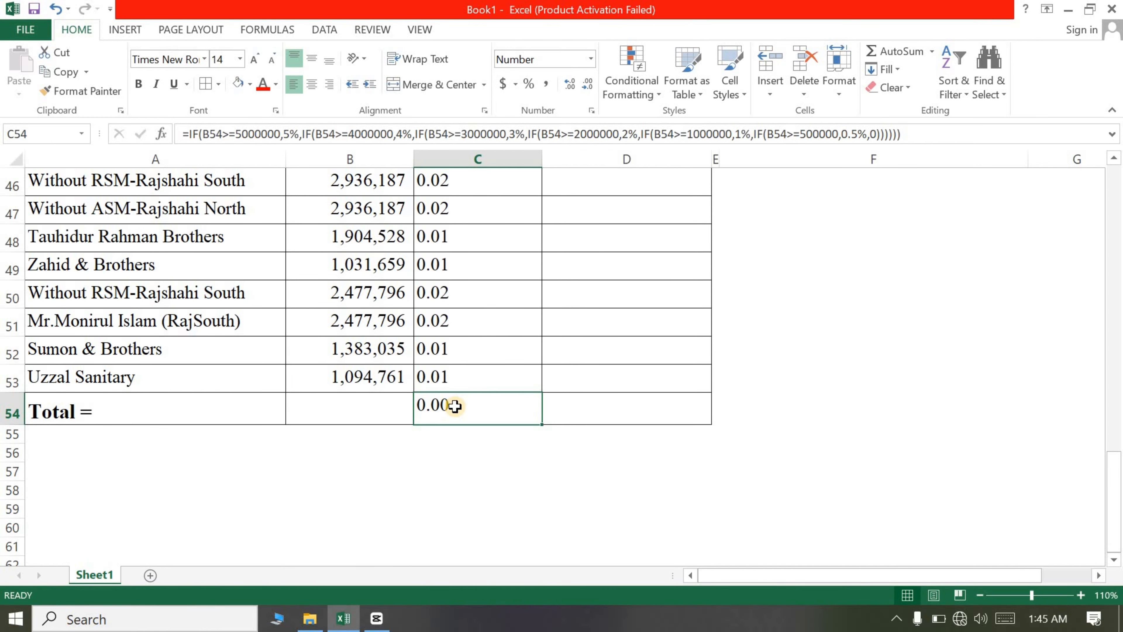
key(Delete)
scroll(468, 366, up, 15)
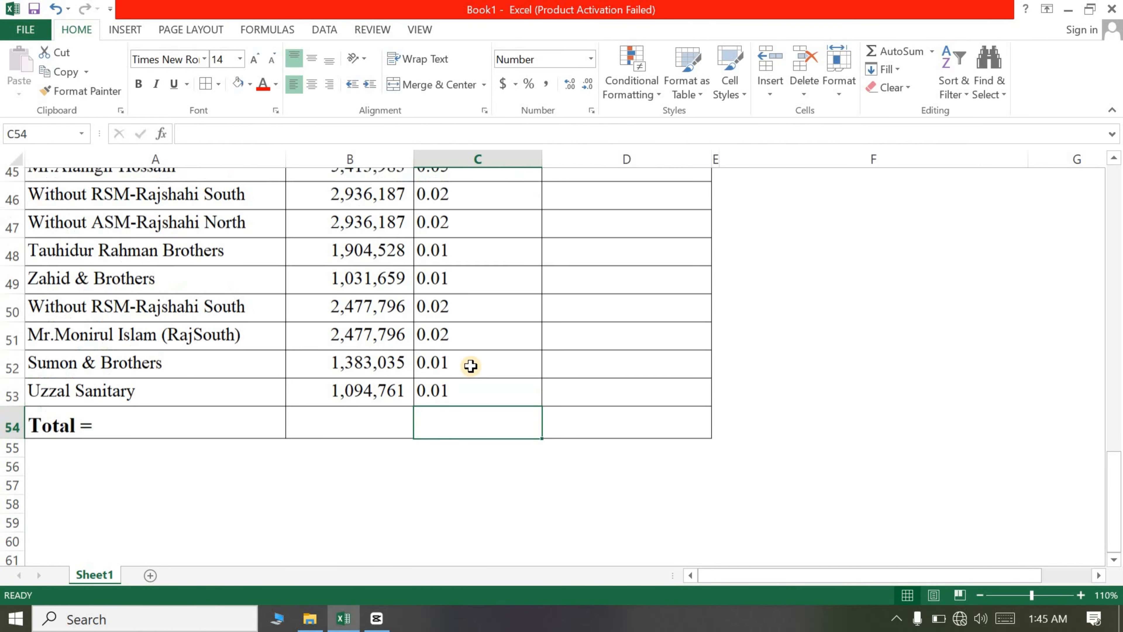
Step: Format the commission percentage cells in column C as Percentage
drag(459, 250, 486, 487)
scroll(500, 422, up, 6)
scroll(500, 422, up, 8)
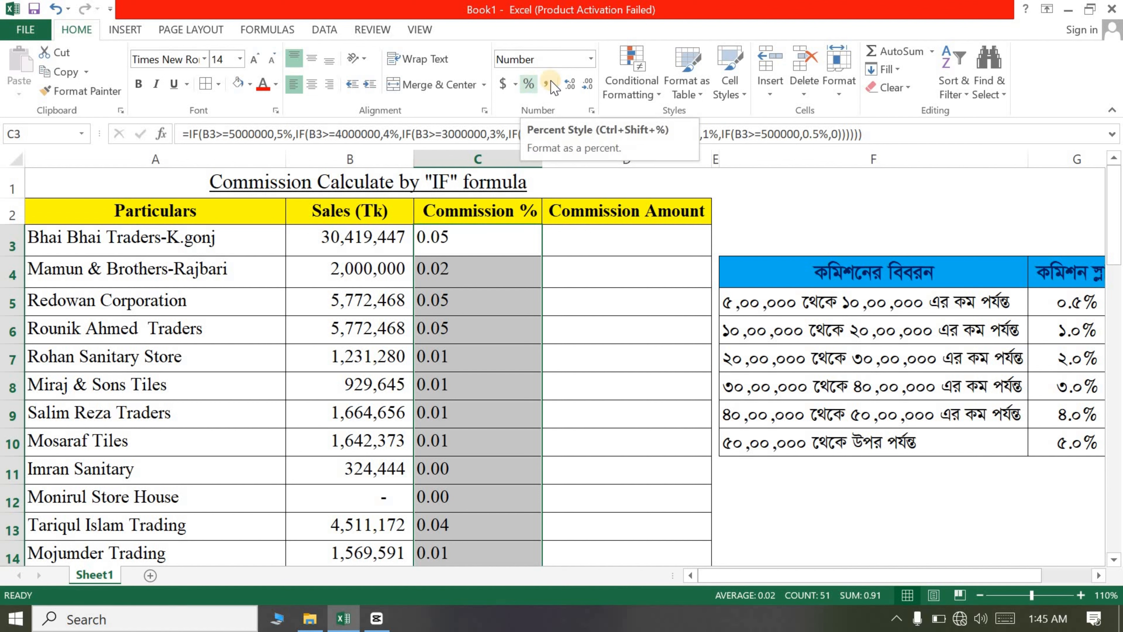
click(591, 58)
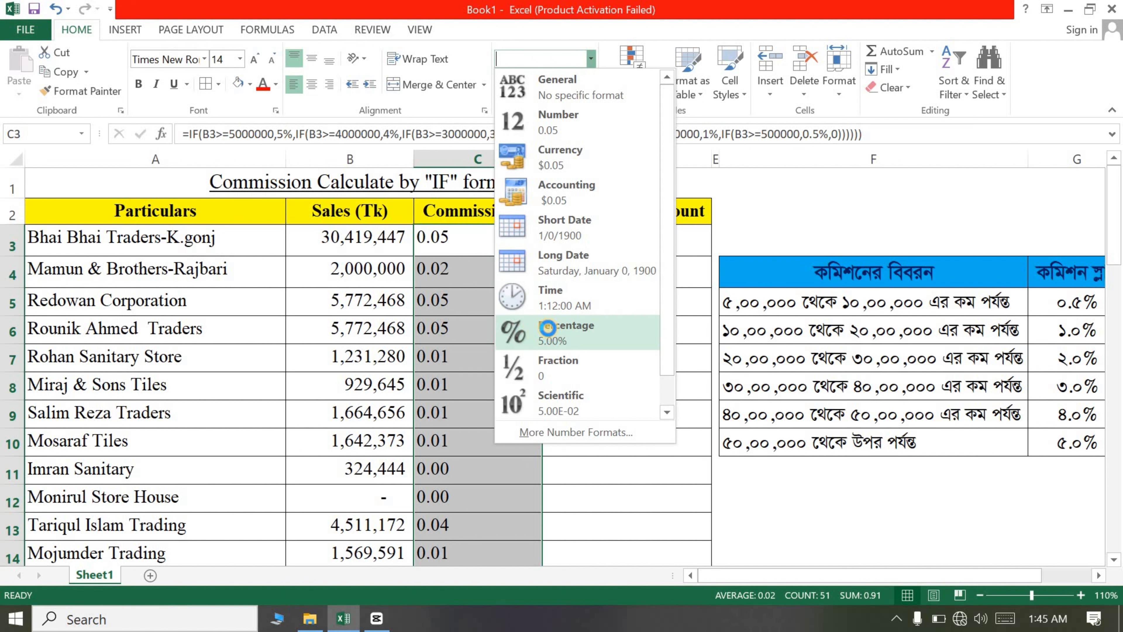
click(548, 327)
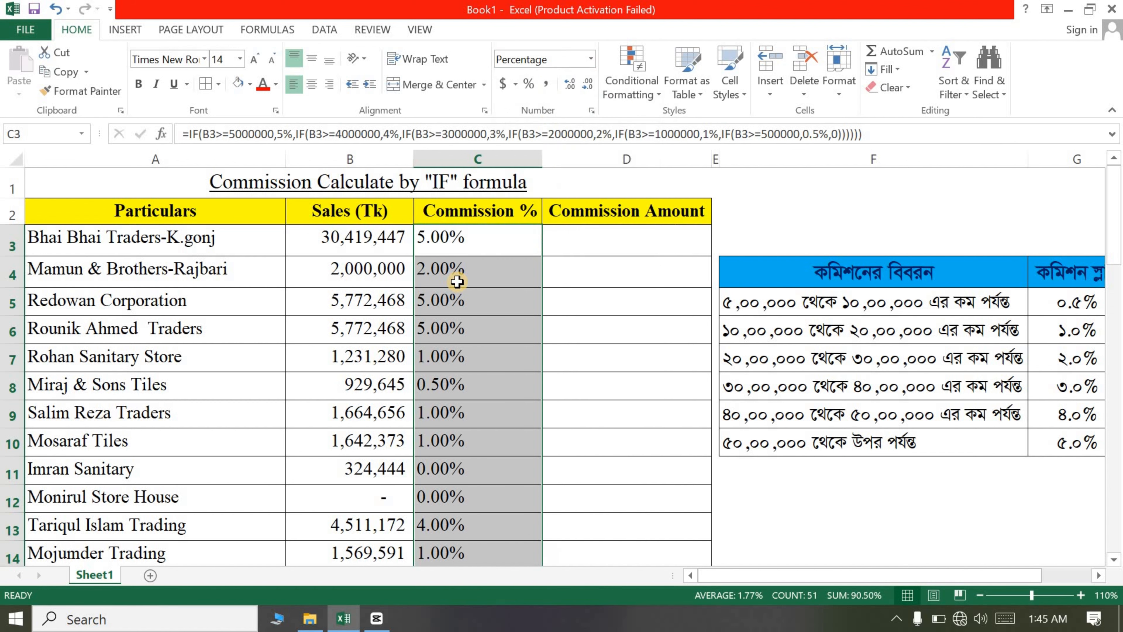
Step: Enter a formula in D3 multiplying the sales in B3 by the commission percentage in C3
click(614, 243)
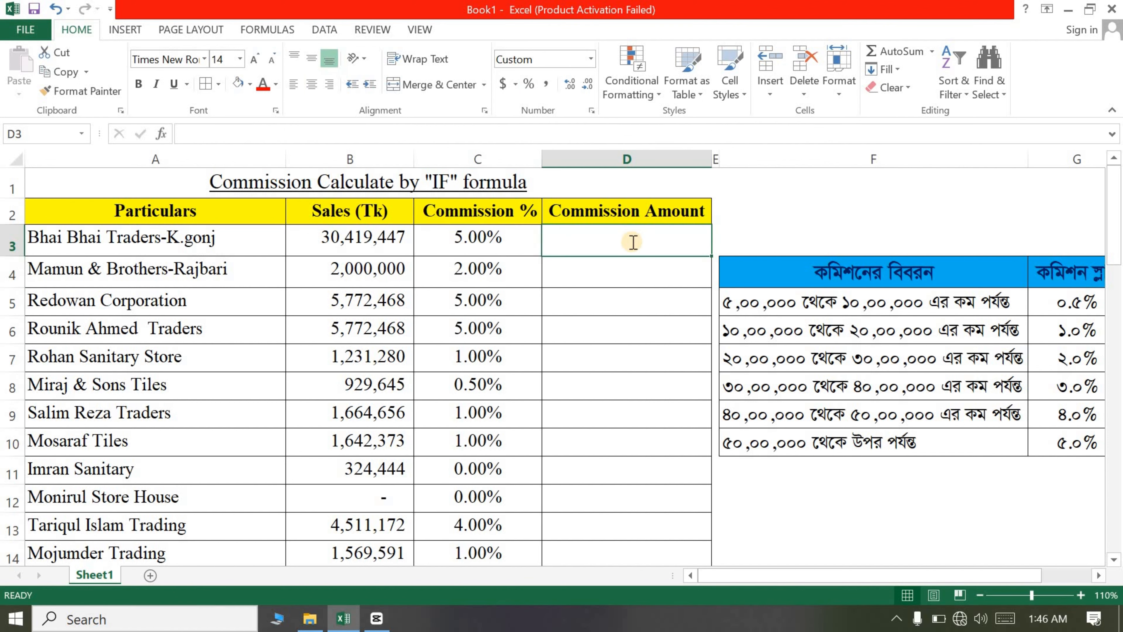
text(=)
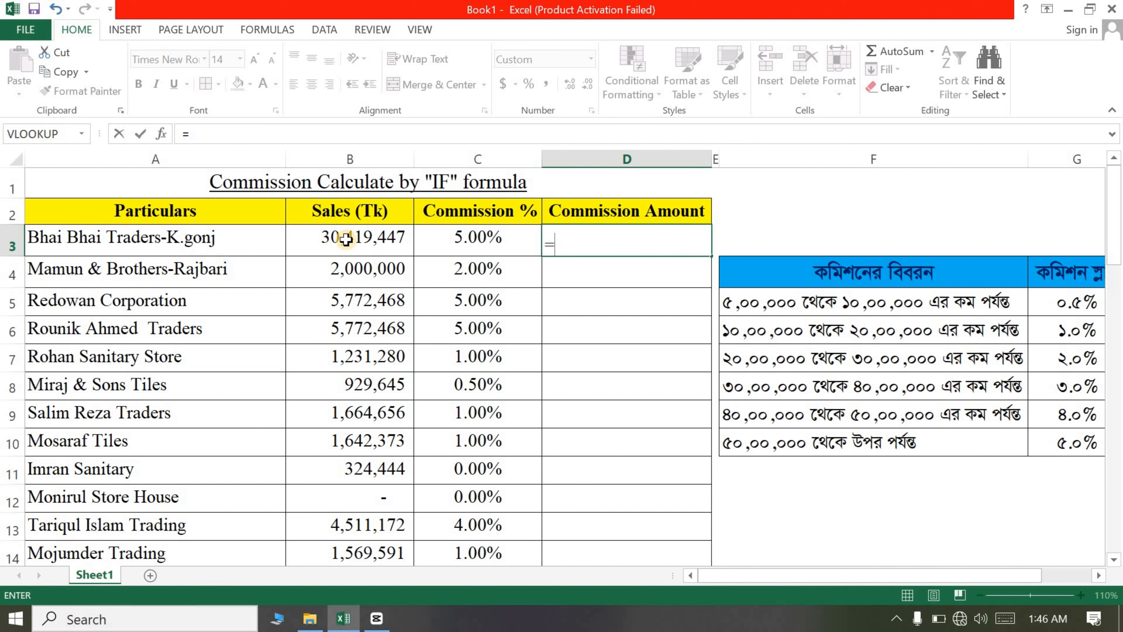
click(354, 239)
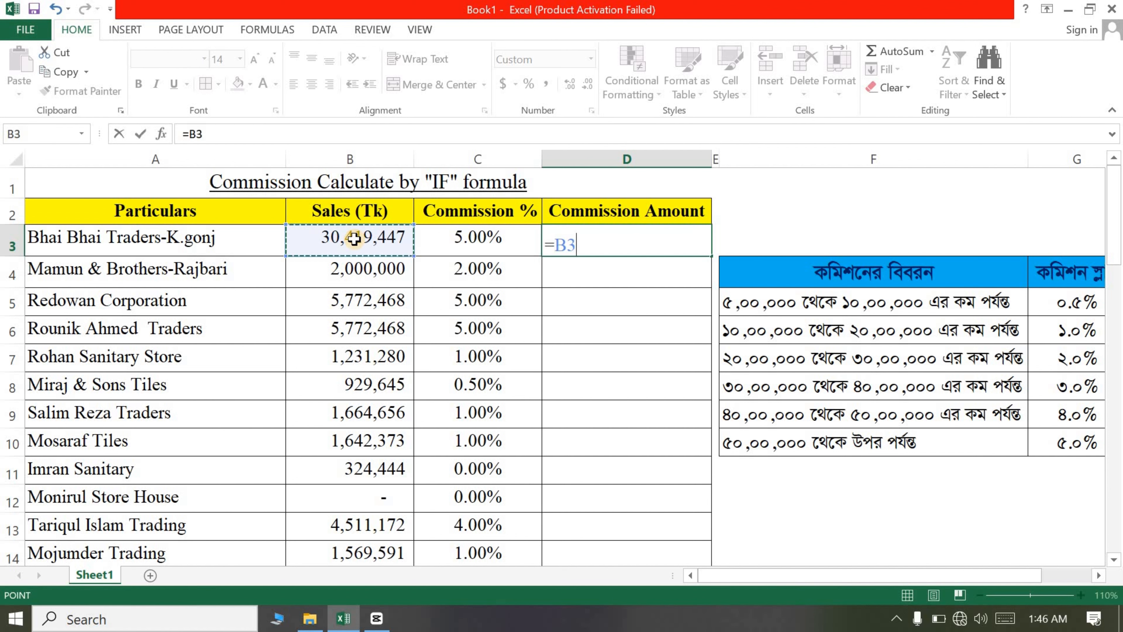
text(*)
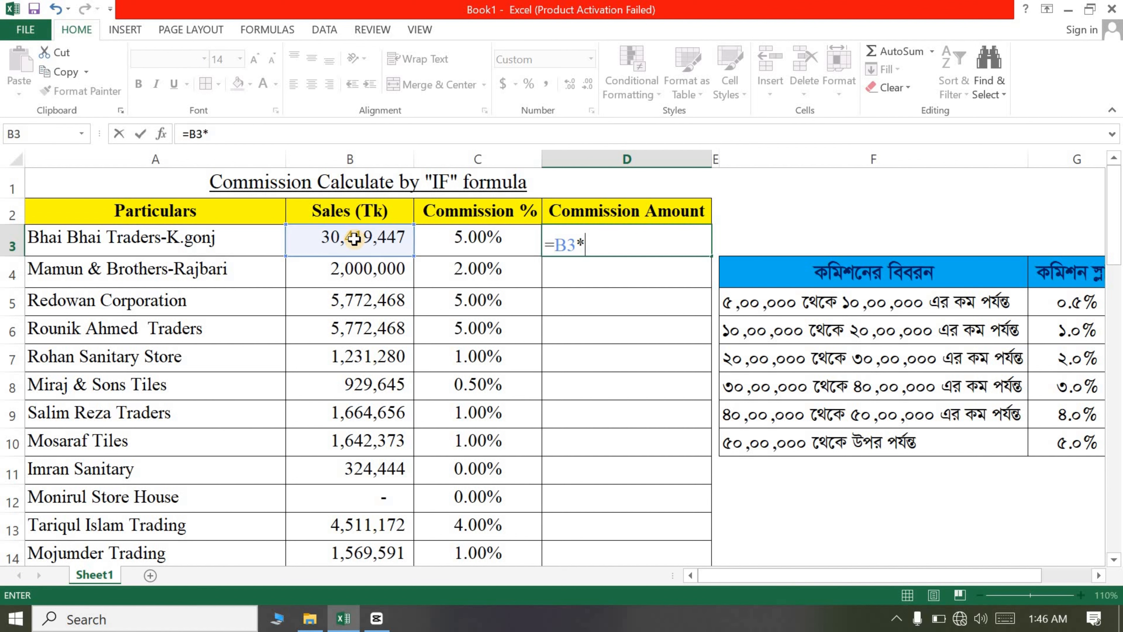
click(467, 244)
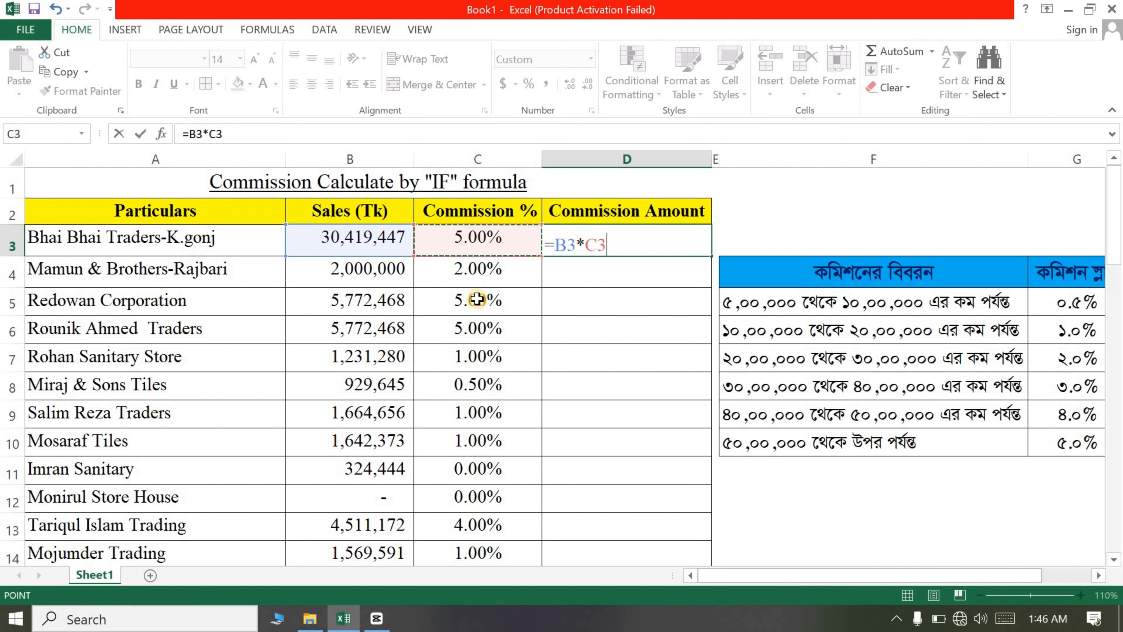
key(Return)
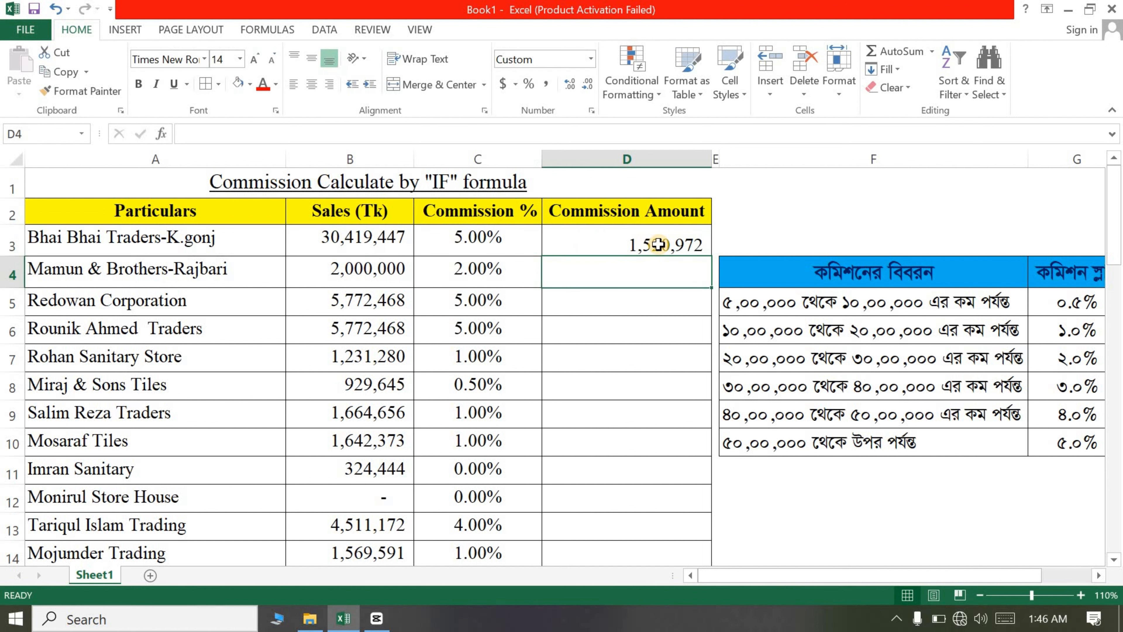
Step: Fill the commission amount formula down column D and clear it from the Total row
click(671, 243)
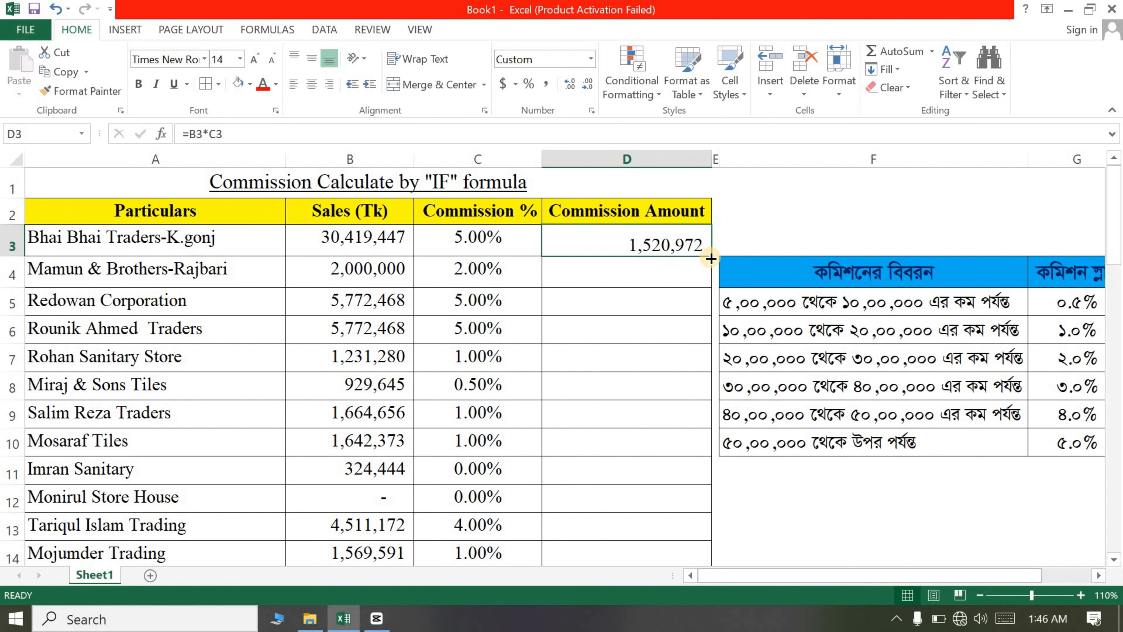
double_click(710, 258)
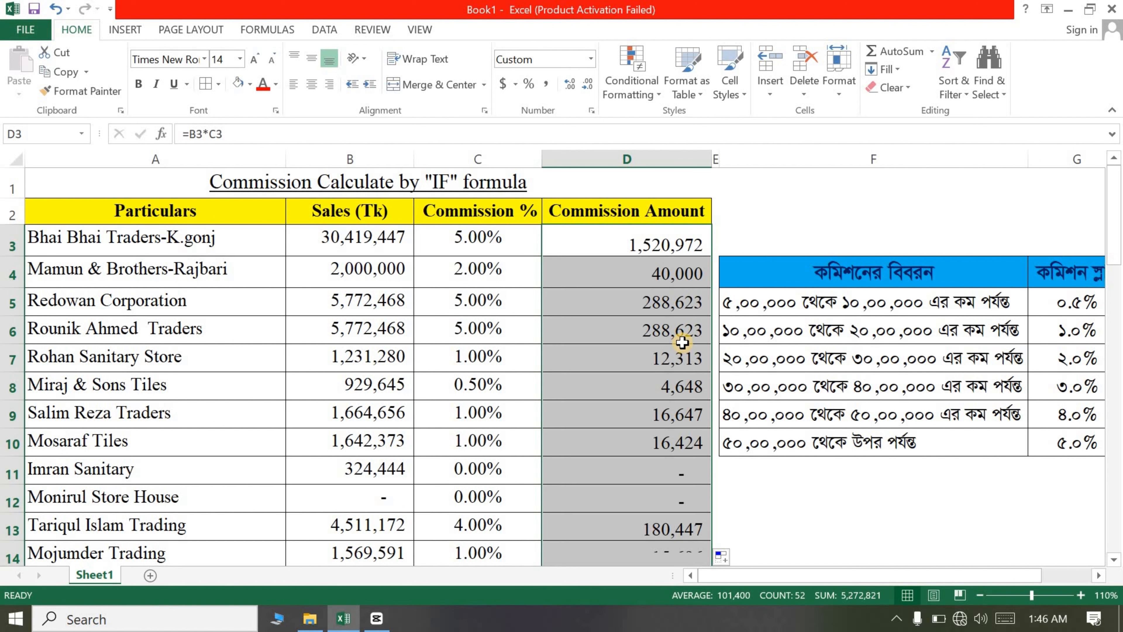
click(669, 371)
scroll(669, 371, down, 10)
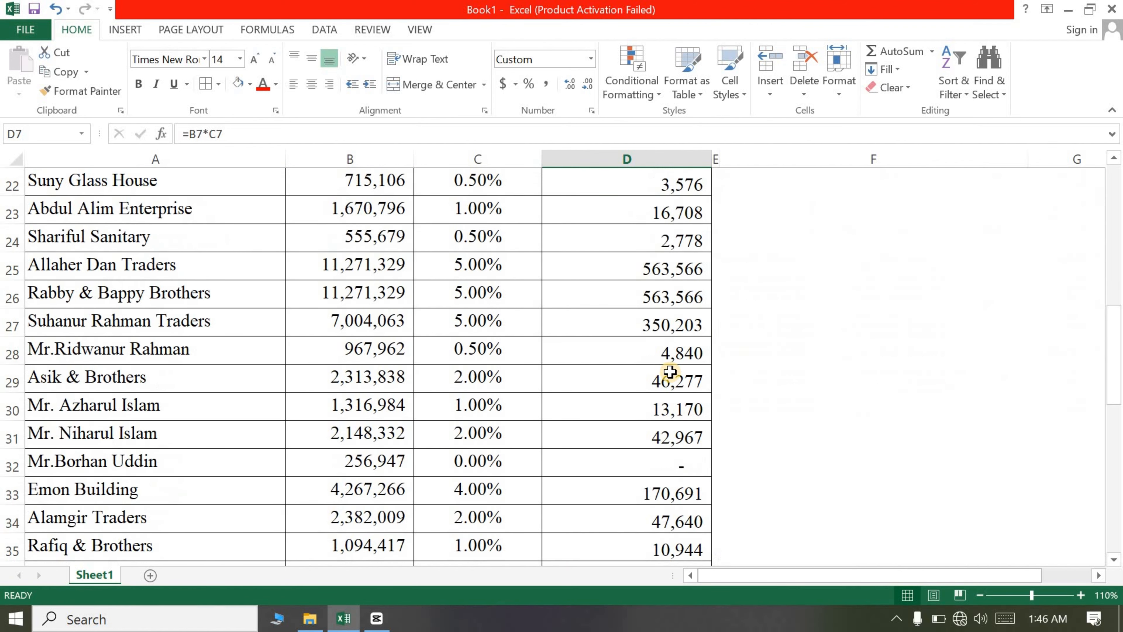
scroll(669, 372, down, 6)
click(664, 338)
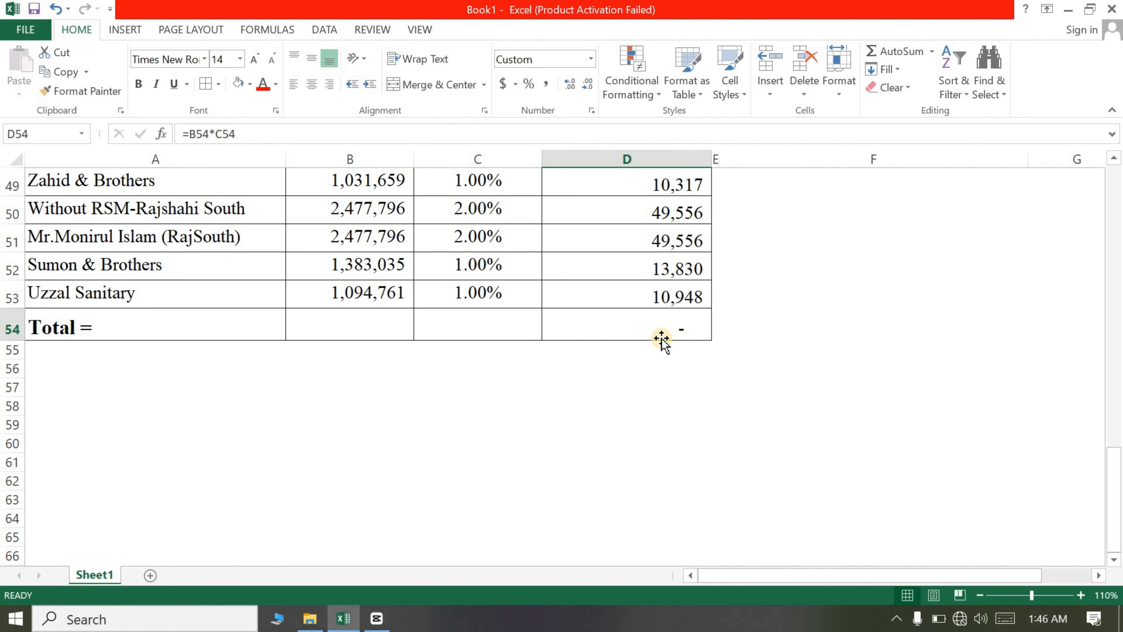
key(Delete)
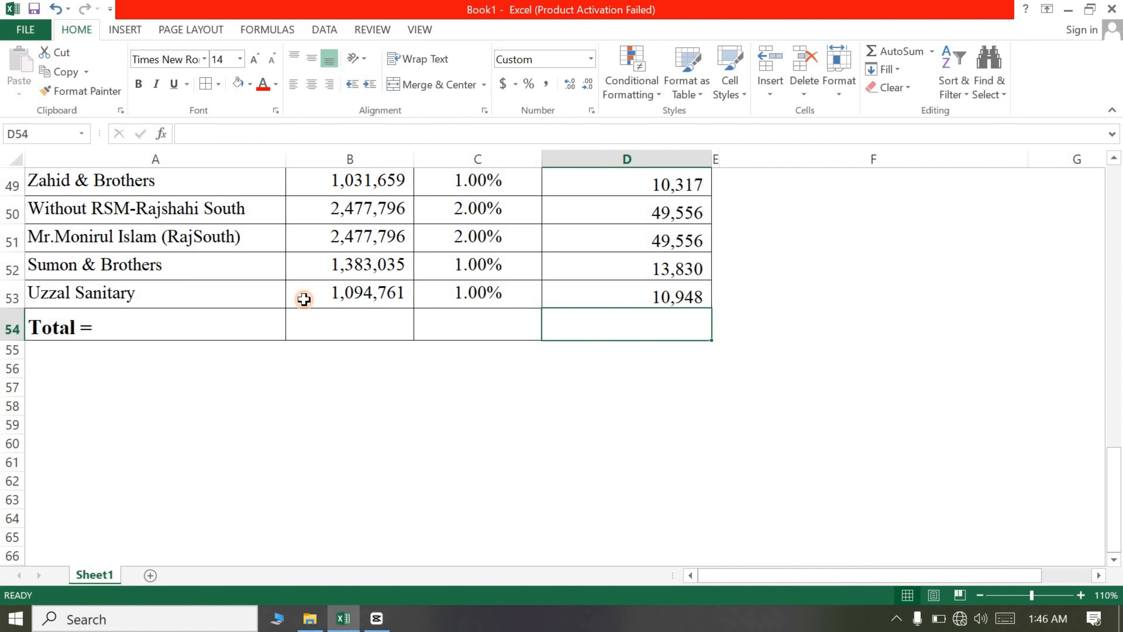
Step: Total the sales in B54 with AutoSum over B3:B53
key(Down)
key(Down)
click(388, 329)
scroll(388, 327, up, 16)
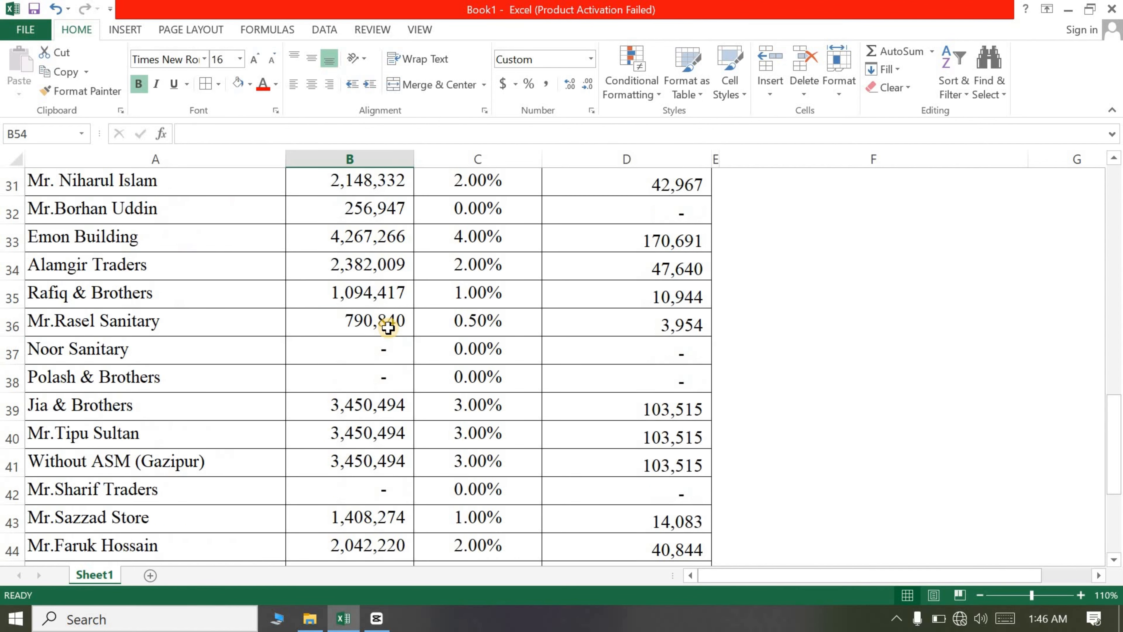
scroll(296, 518, down, 8)
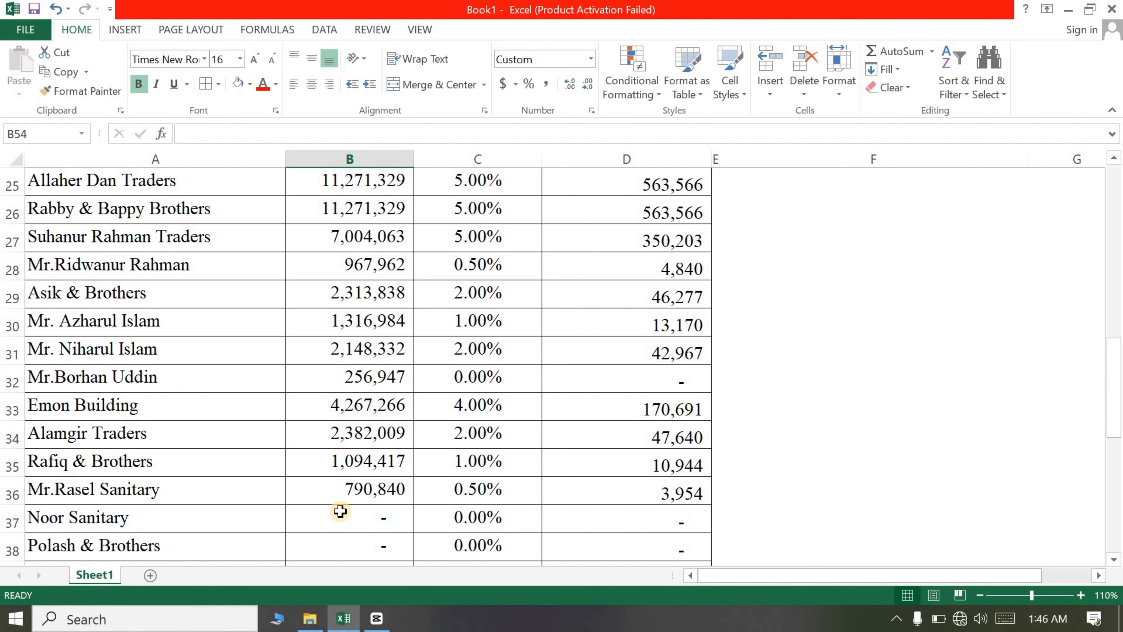
scroll(343, 514, down, 3)
scroll(345, 519, down, 3)
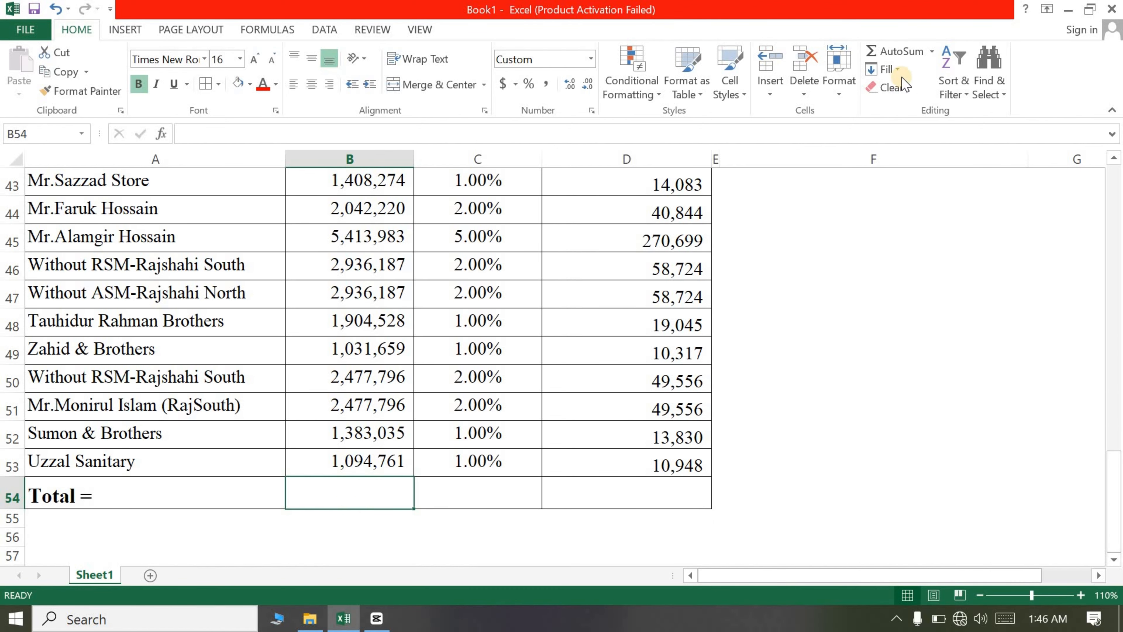
click(902, 55)
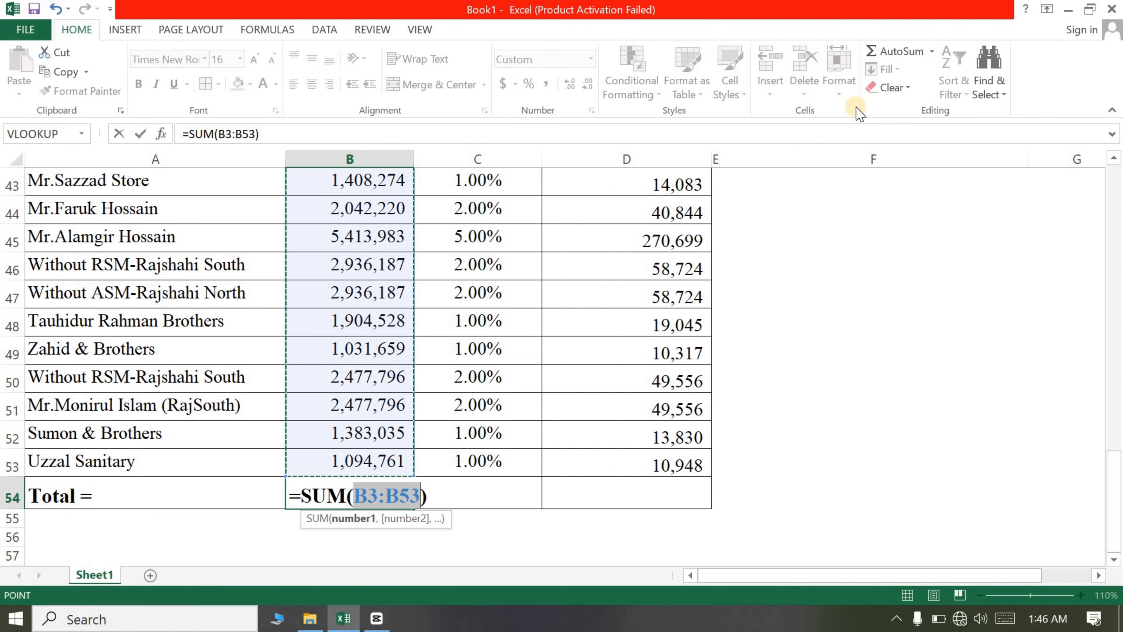
key(Return)
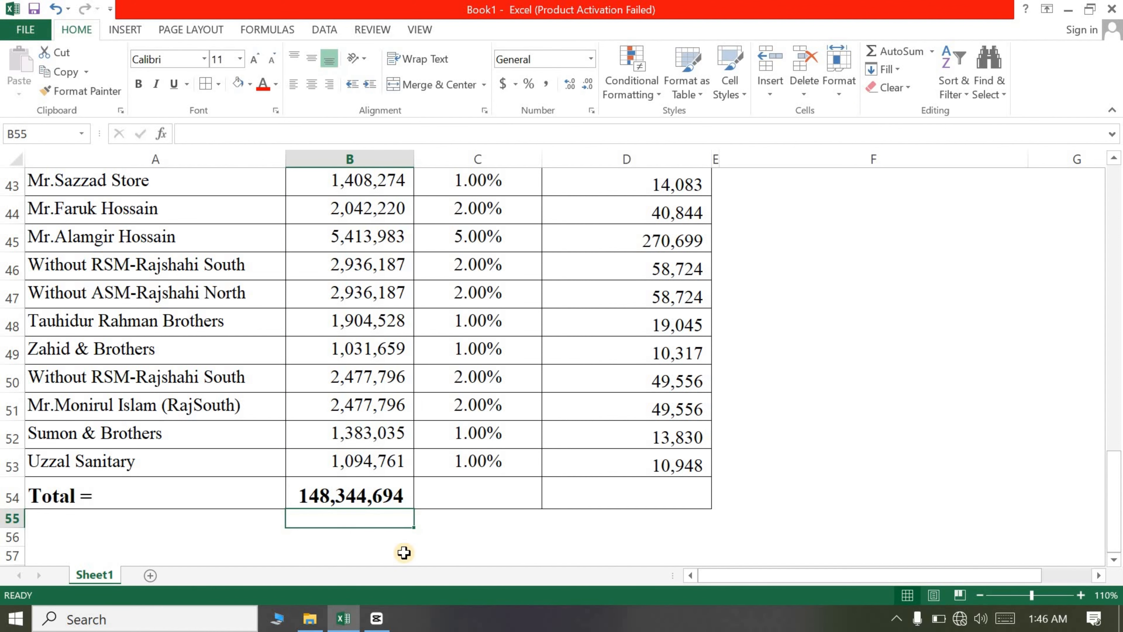
Step: Copy the sales total formula from B54 and paste it into D54 to total the commission amounts
click(346, 498)
key(ctrl+c)
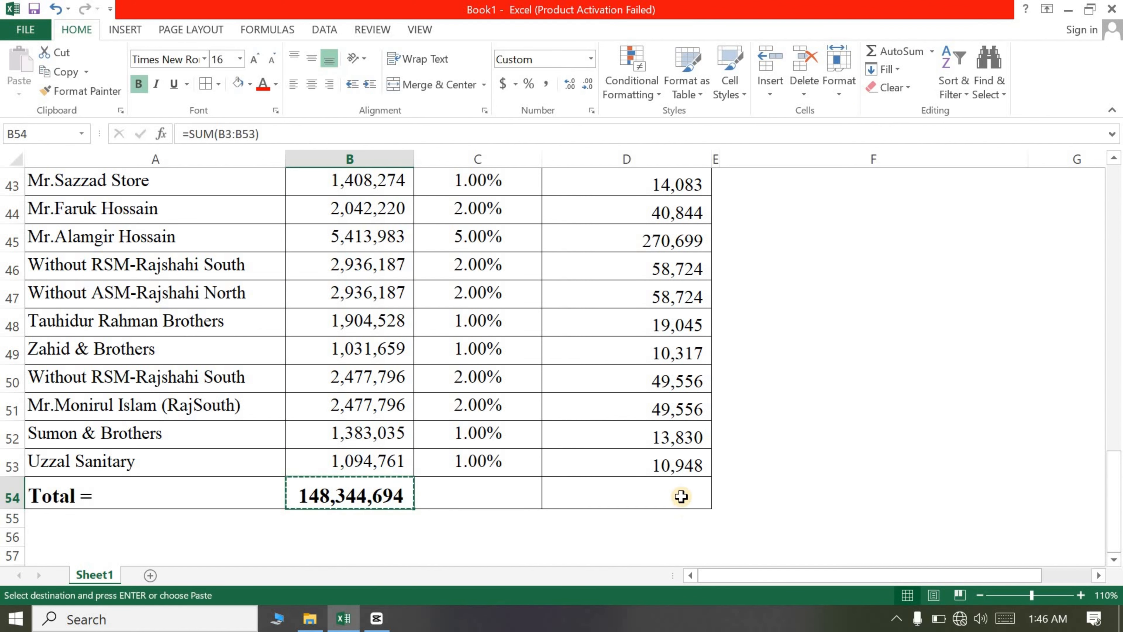
click(673, 491)
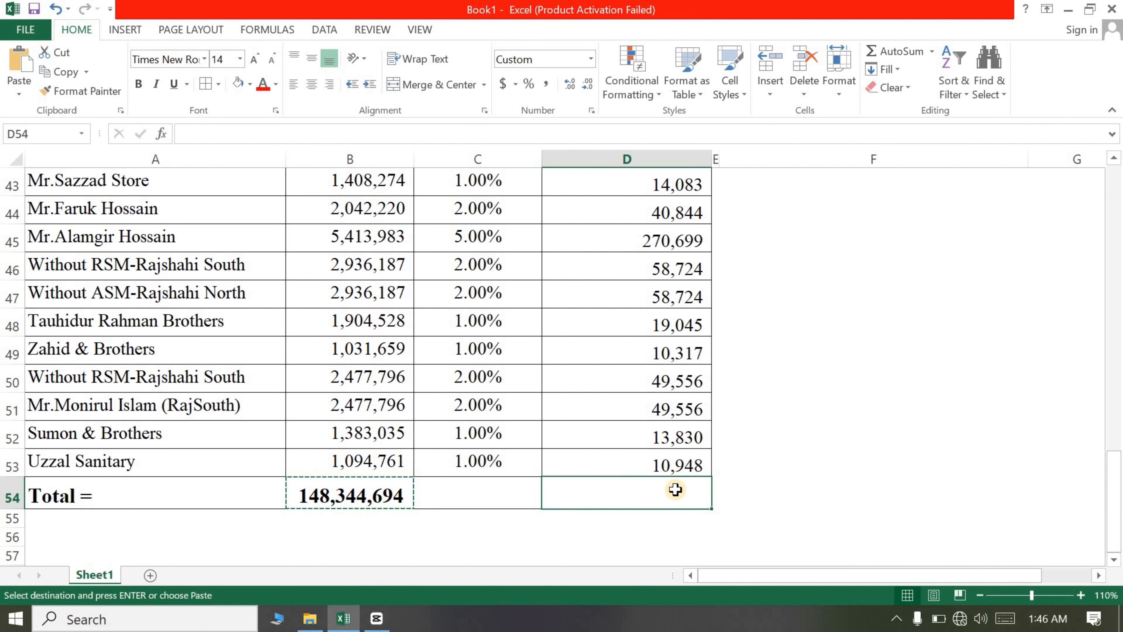
key(ctrl+v)
Step: Reduce the commission percentages in column C to one decimal place
click(619, 428)
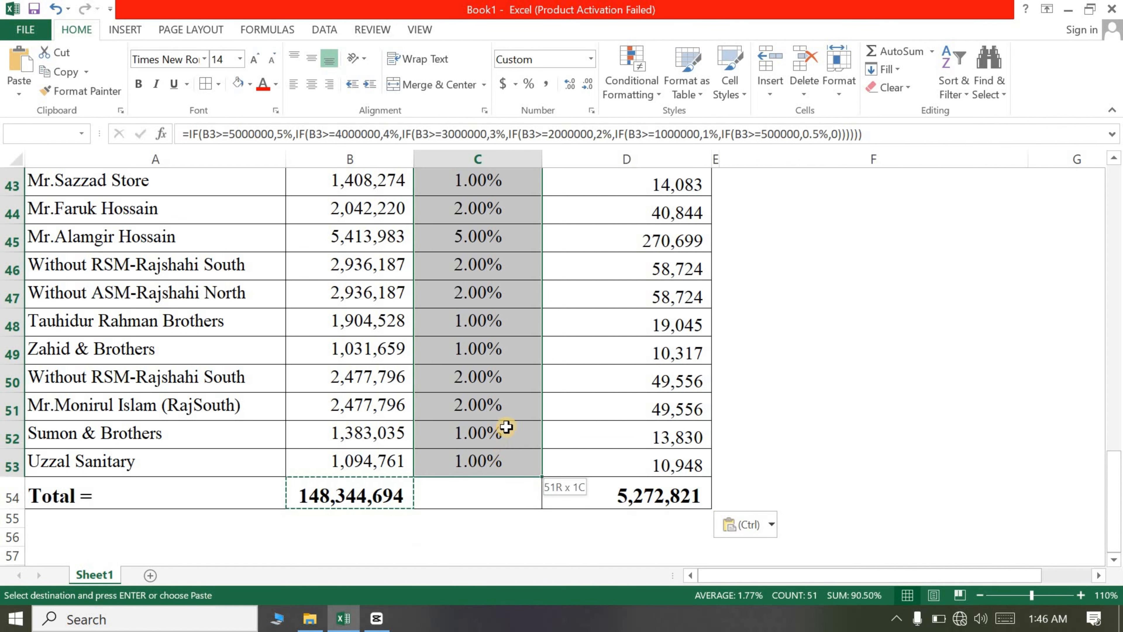
scroll(506, 427, up, 14)
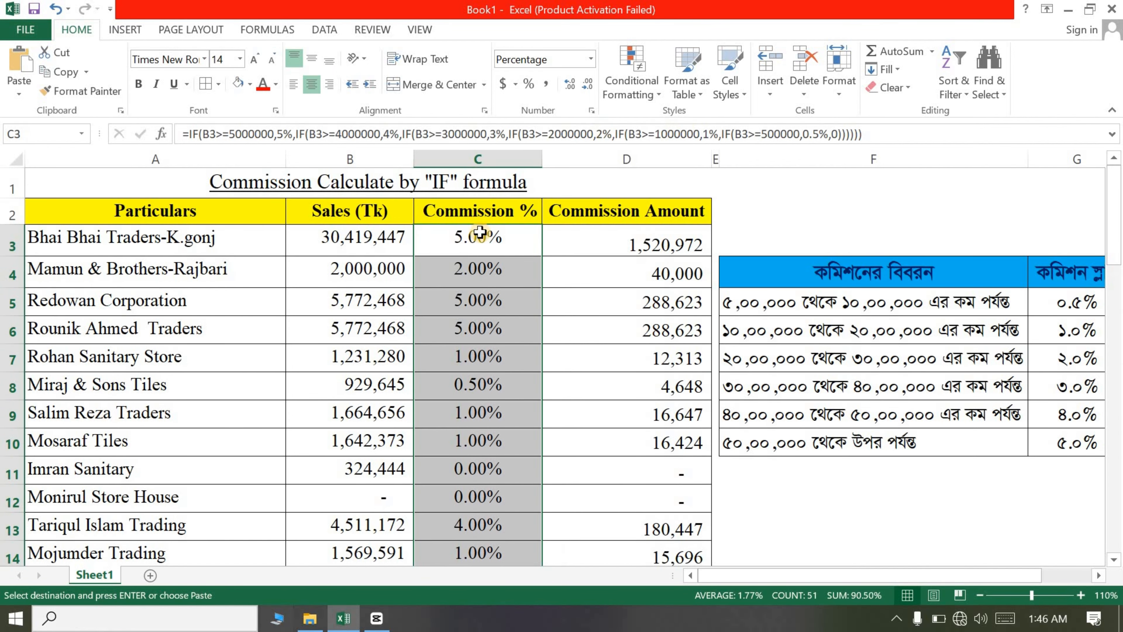
click(588, 83)
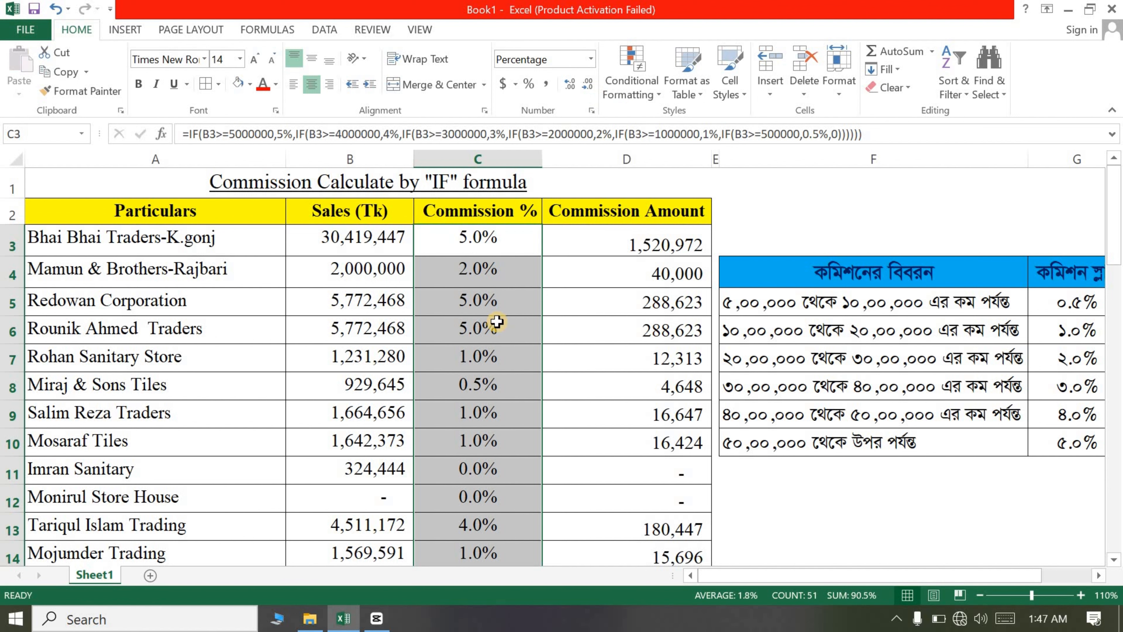
Step: Change the sales value in B4 to 5,000,000 and inspect the commission percentage formulas in C4 and C3
click(486, 359)
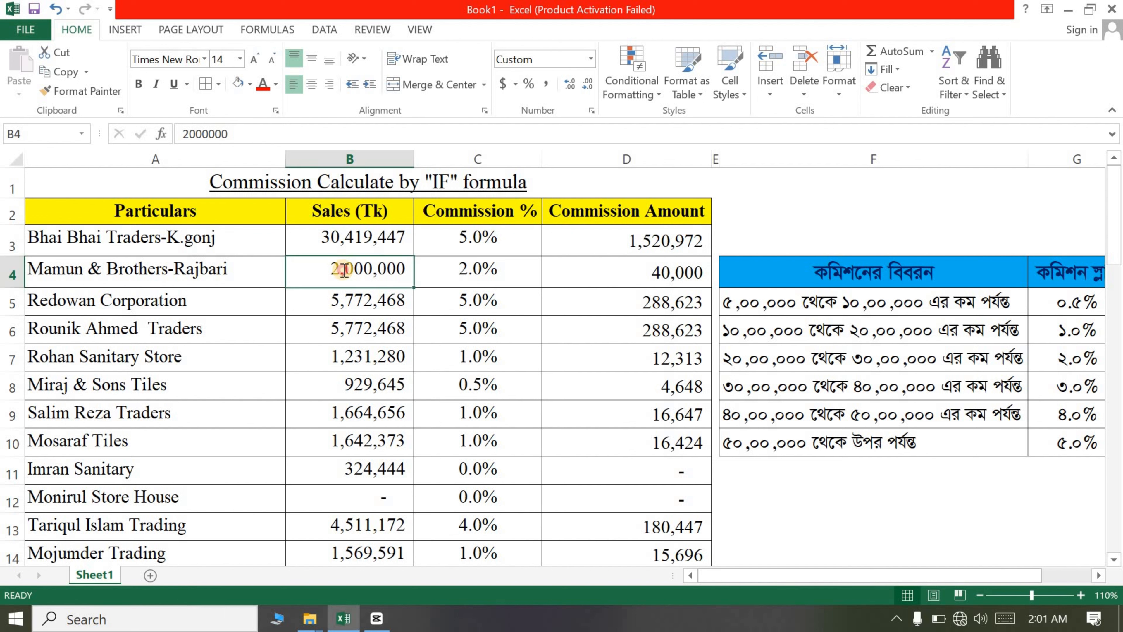
double_click(343, 270)
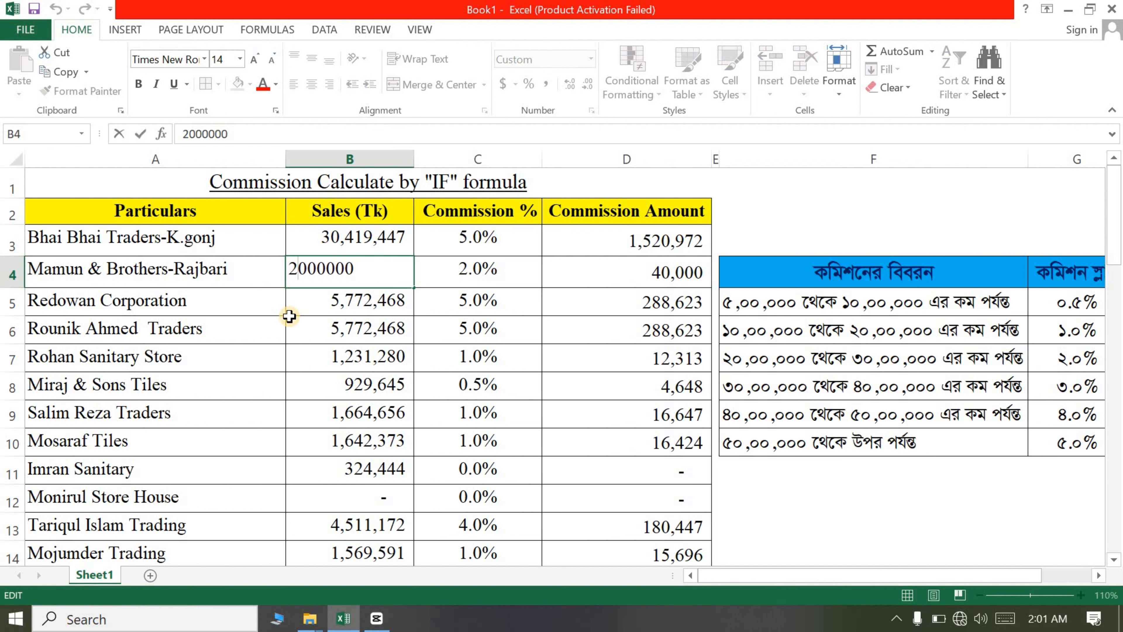
key(BackSpace)
text(5)
click(343, 305)
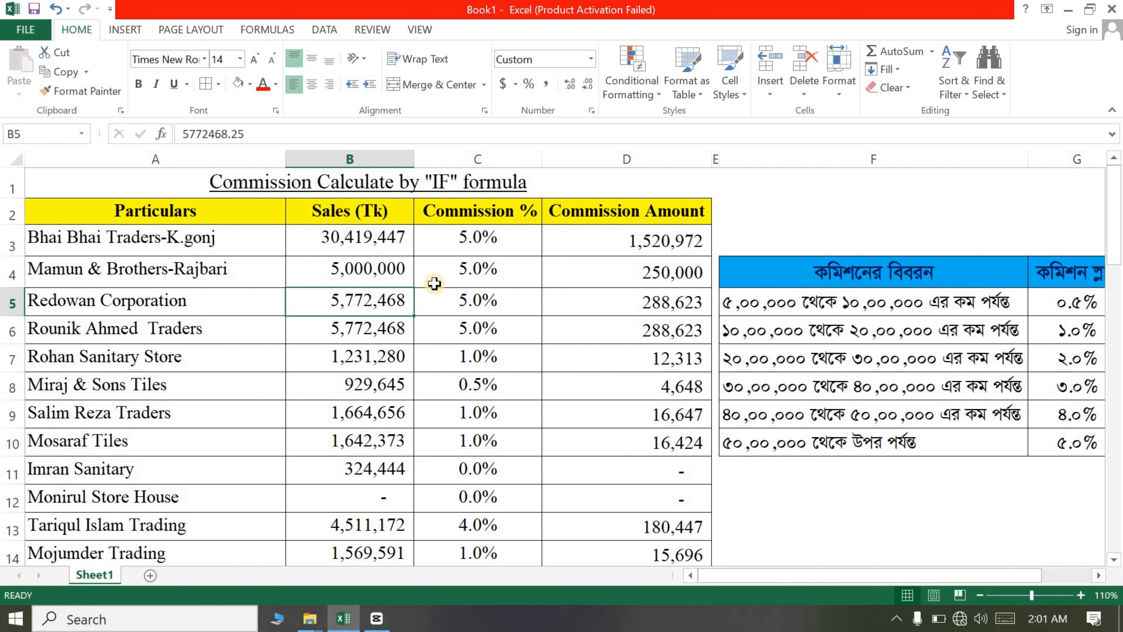
click(462, 281)
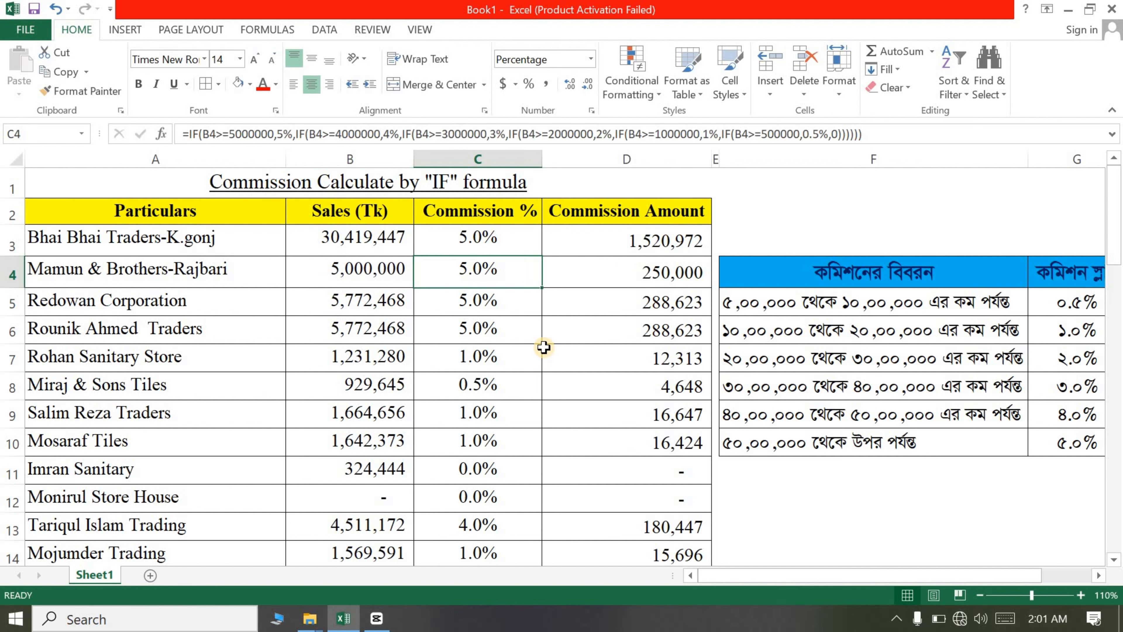
scroll(657, 310, down, 4)
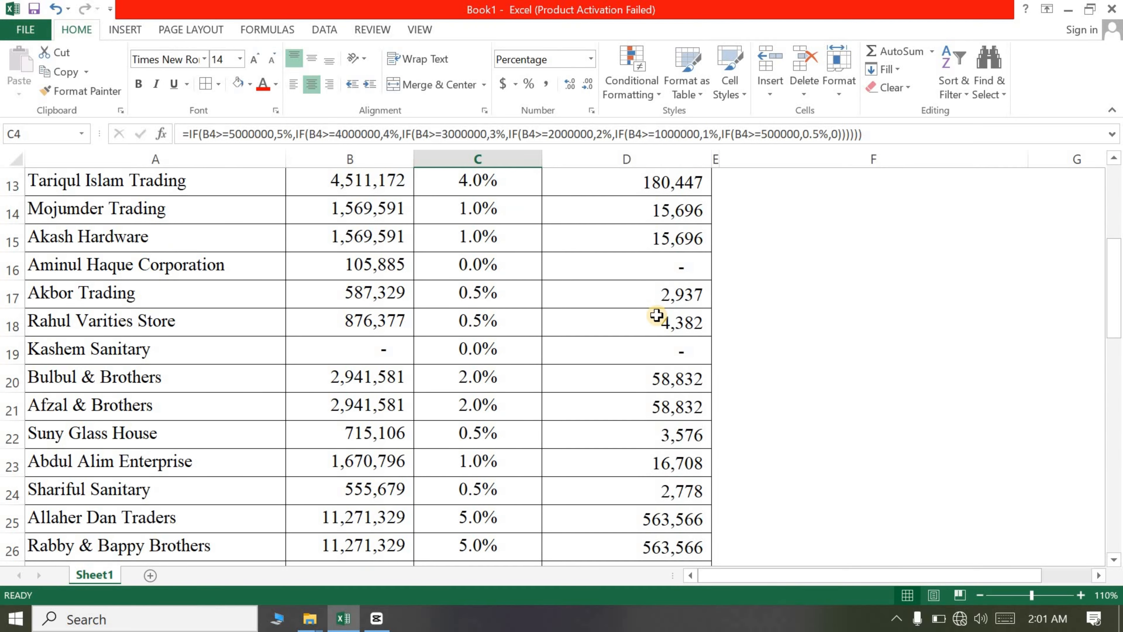
scroll(598, 288, up, 4)
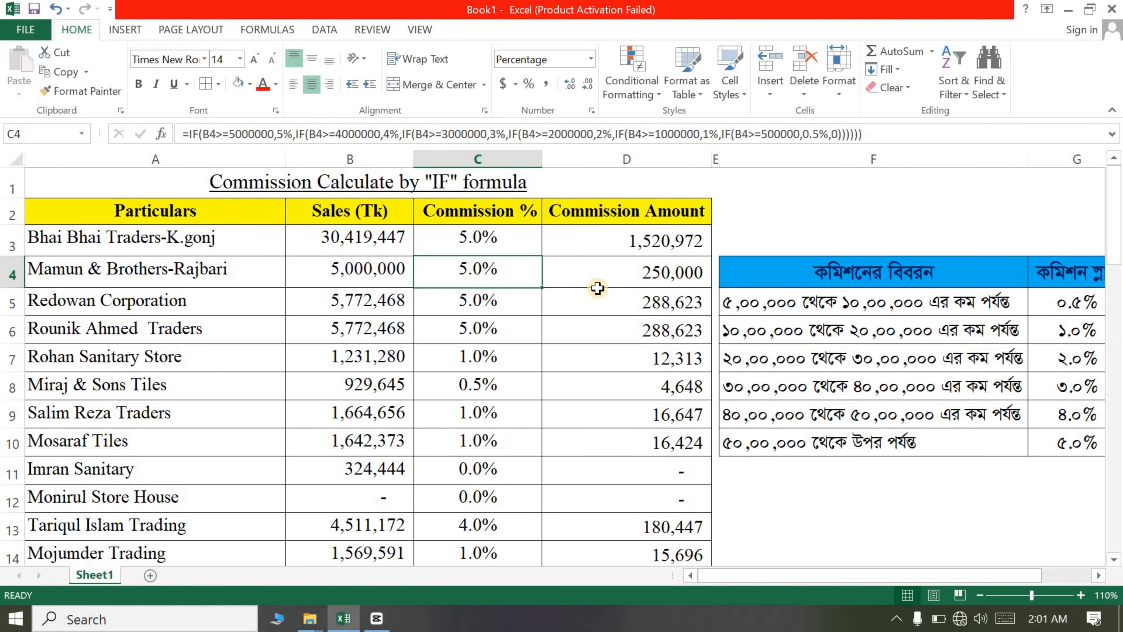
click(471, 241)
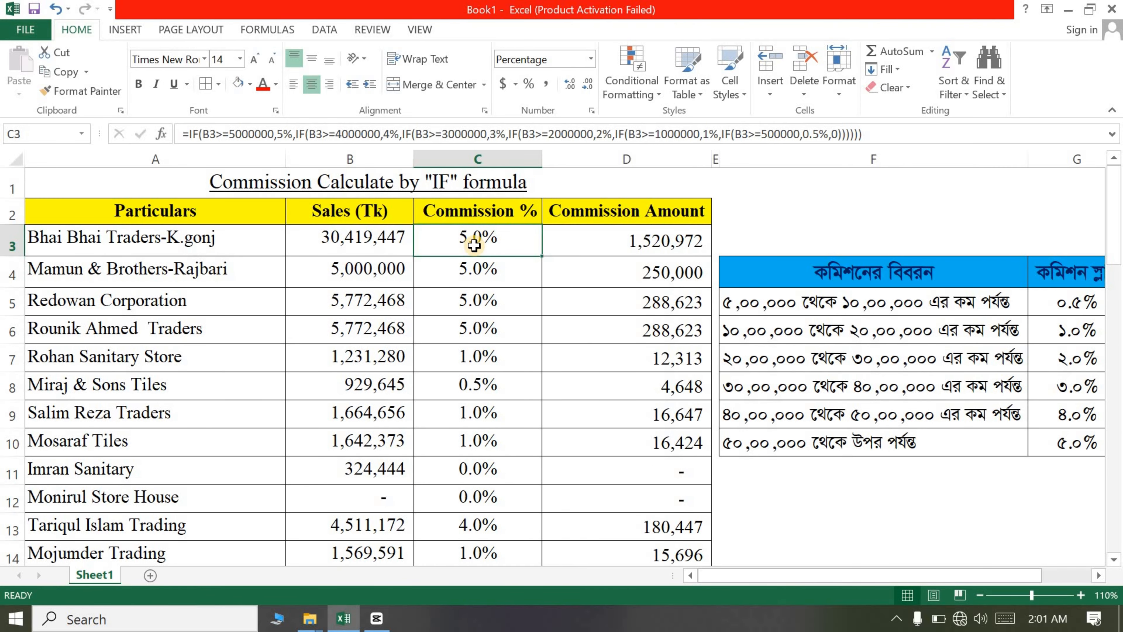